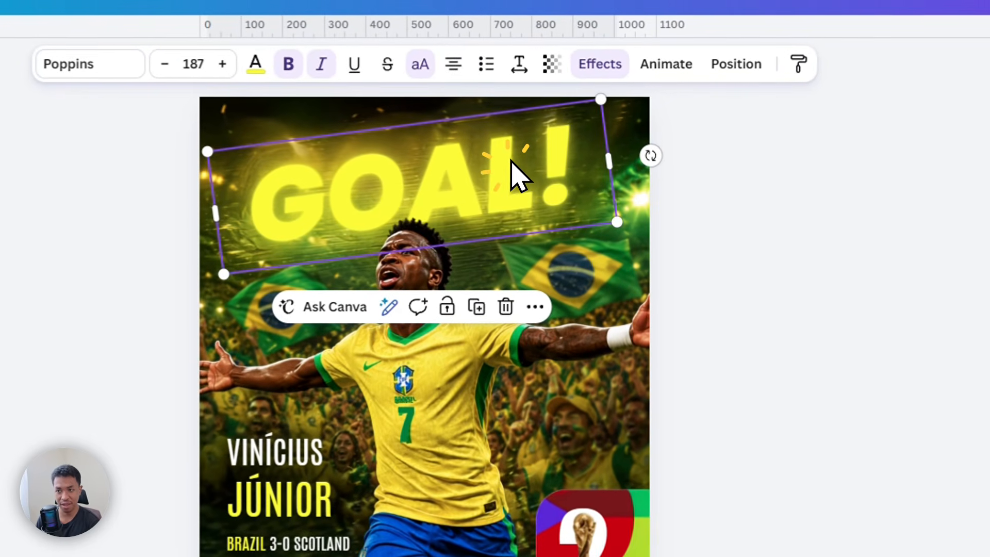
- Add a second exclamation mark to the poster's headline so it reads "GOAL!!"
click(531, 165)
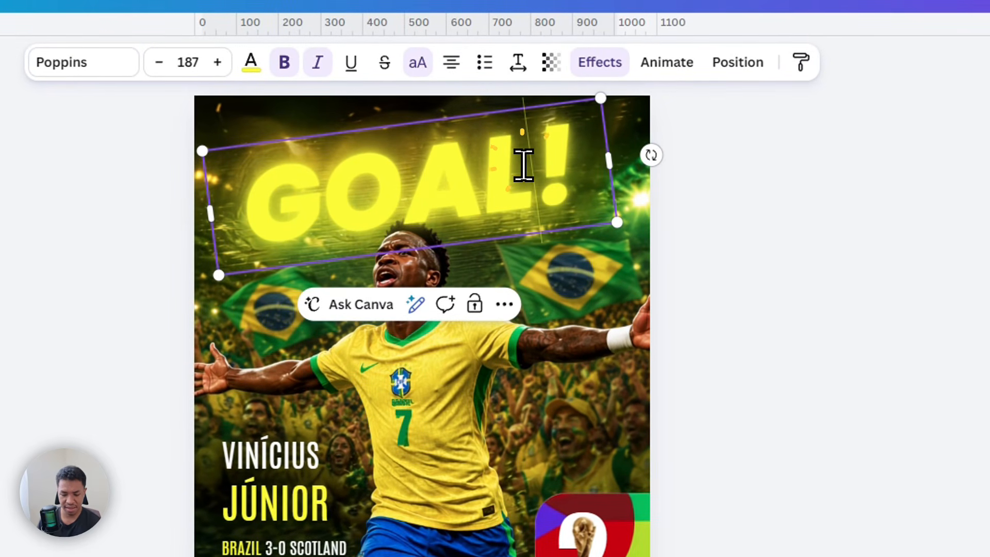
text(!)
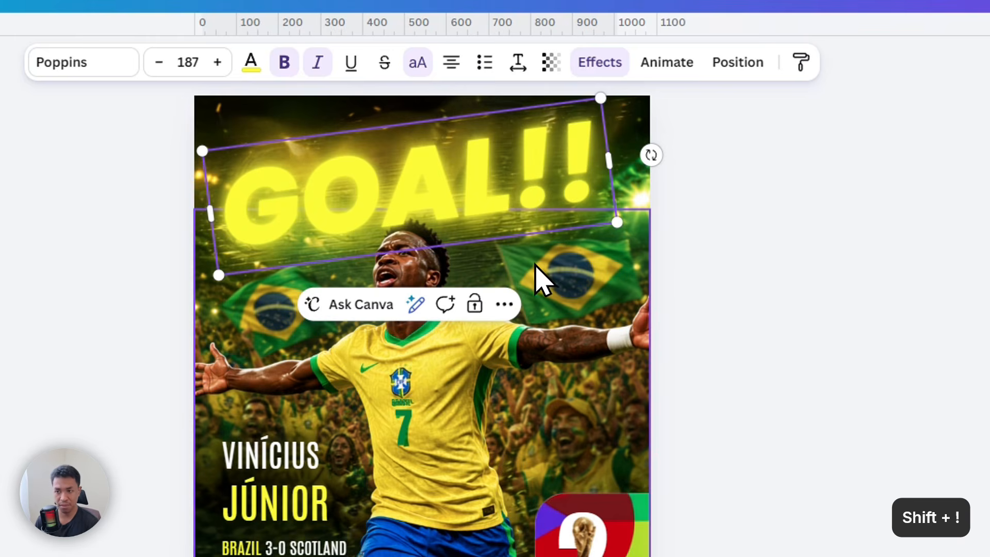
- Try moving and shrinking the player cutout on the poster, and undo each change
click(531, 370)
drag(531, 370, 376, 404)
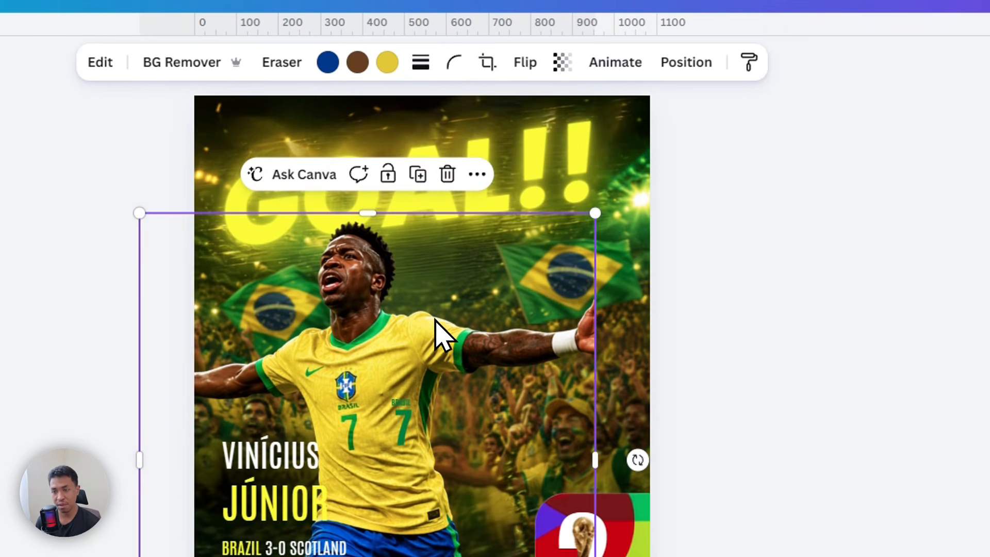
key(ctrl+z)
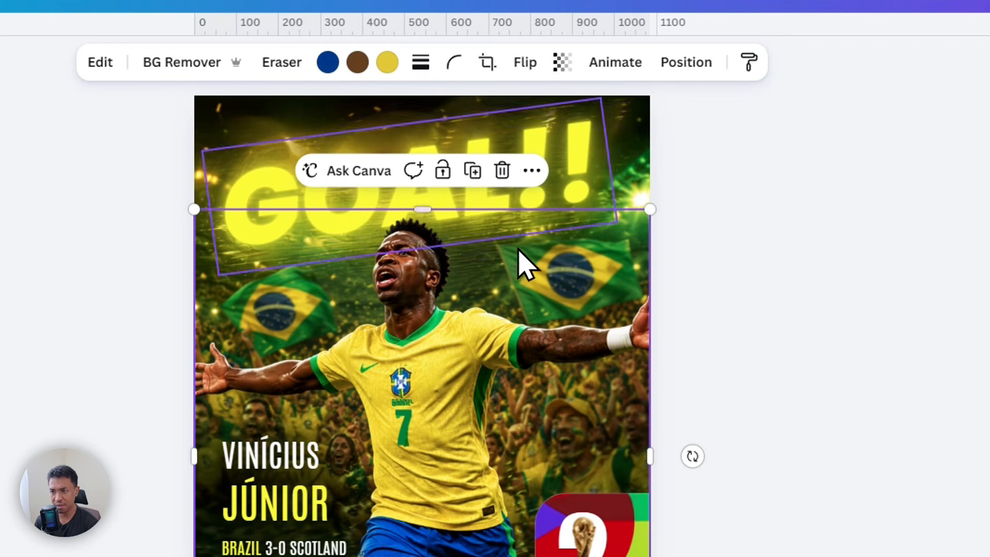
drag(641, 216, 498, 386)
drag(451, 417, 489, 325)
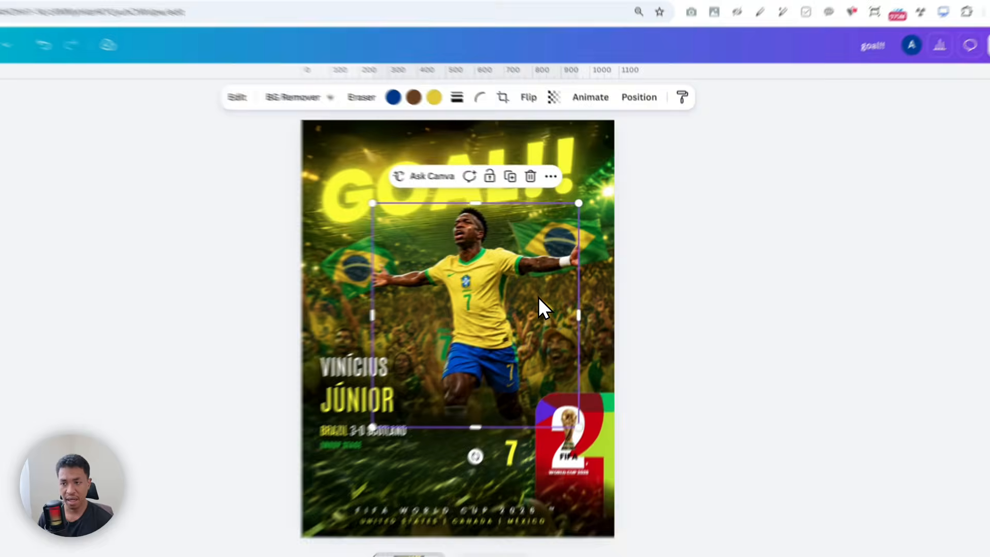
key(ctrl+z)
key(ctrl+z)
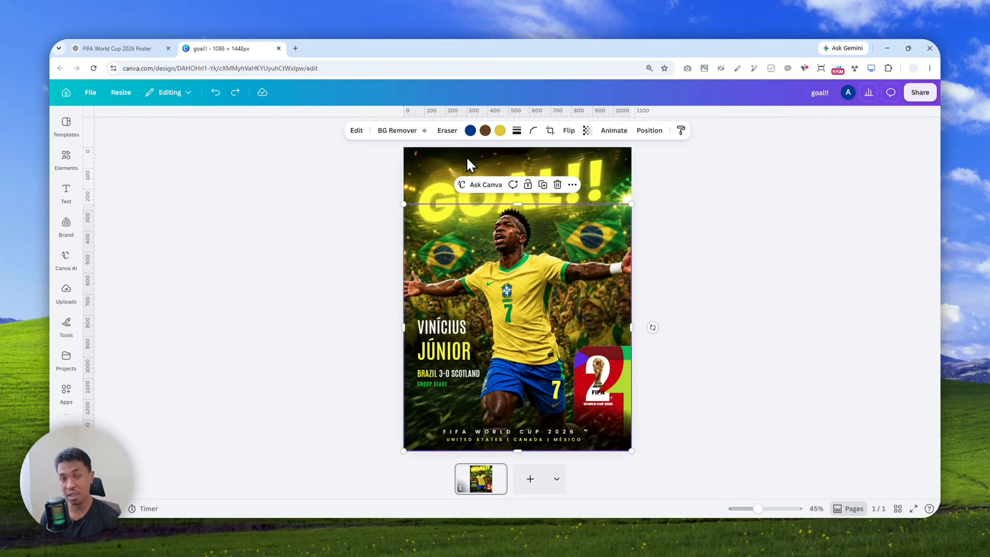
- Compare the original generated football poster in ChatGPT with its layered version in Canva
key(ctrl+1)
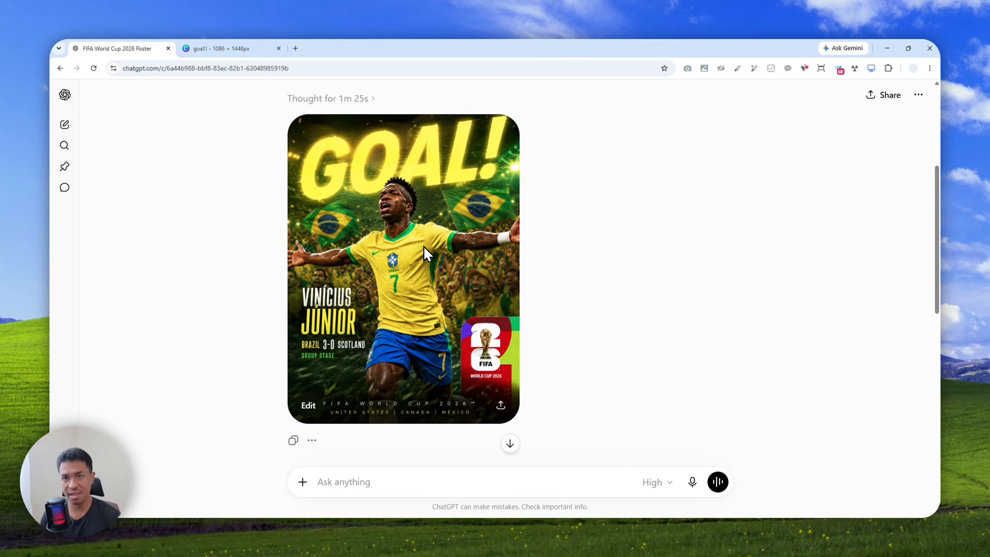
key(ctrl+2)
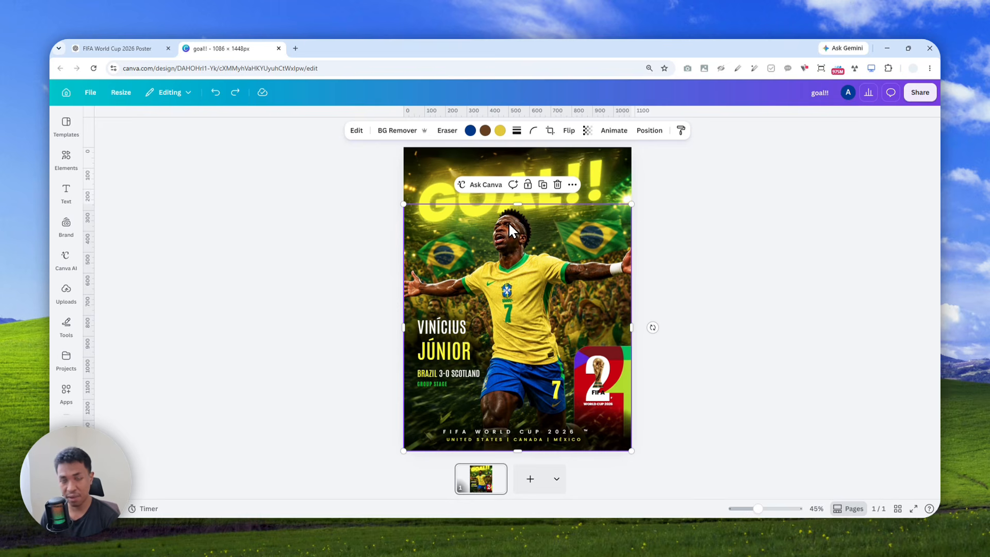
key(ctrl+1)
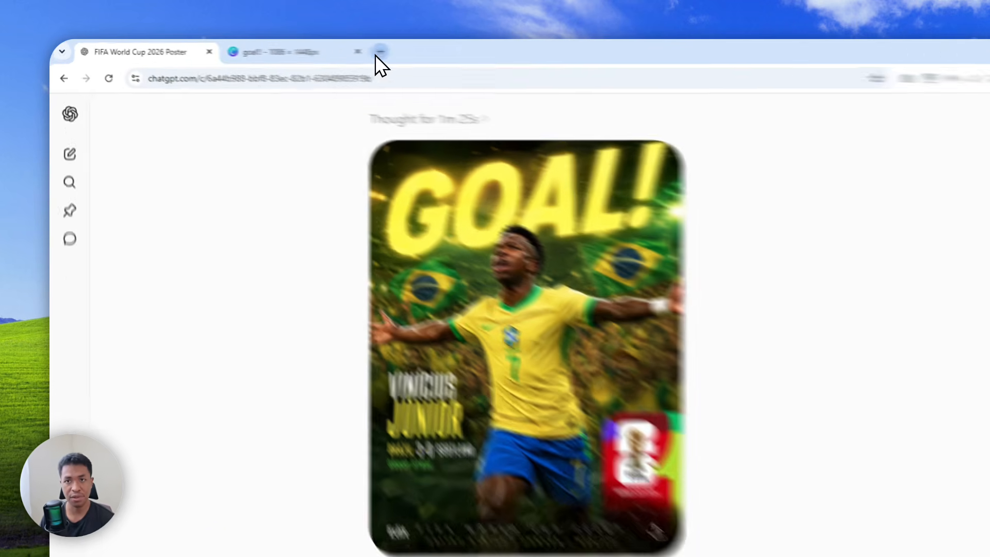
- Open ChatGPT at chatgpt.com and the Canva home page, each in its own new browser tab
click(295, 48)
text(chatgpt.com)
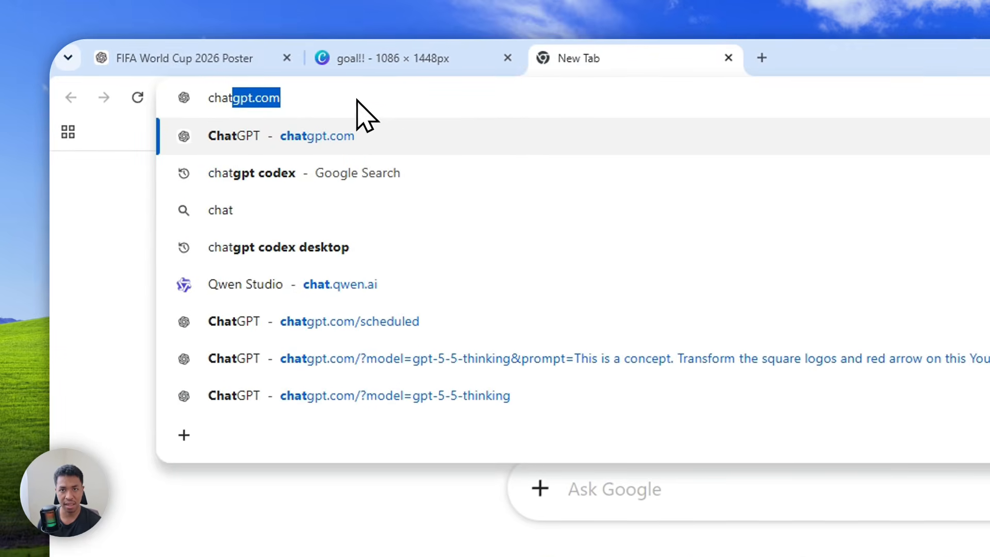
key(Return)
key(ctrl+t)
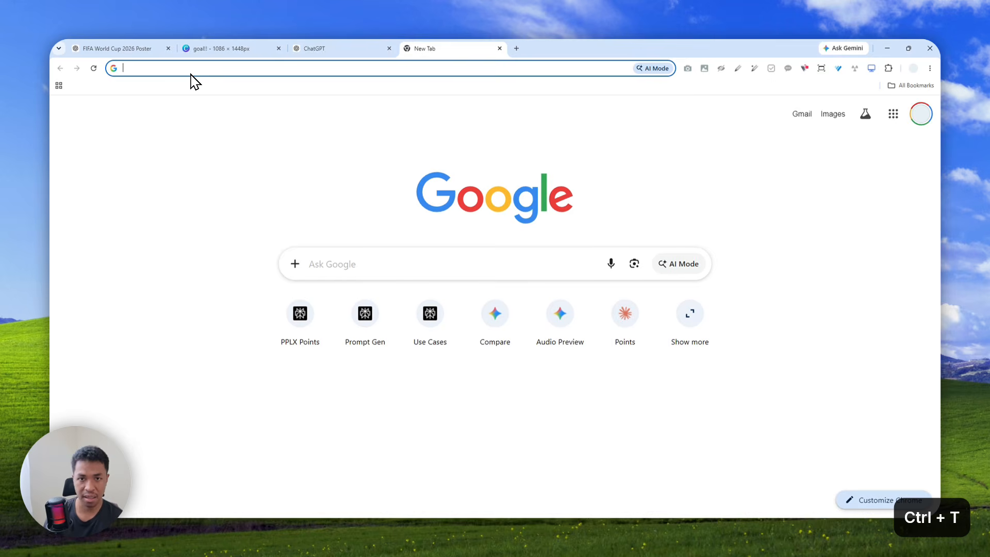
text(canv)
key(Return)
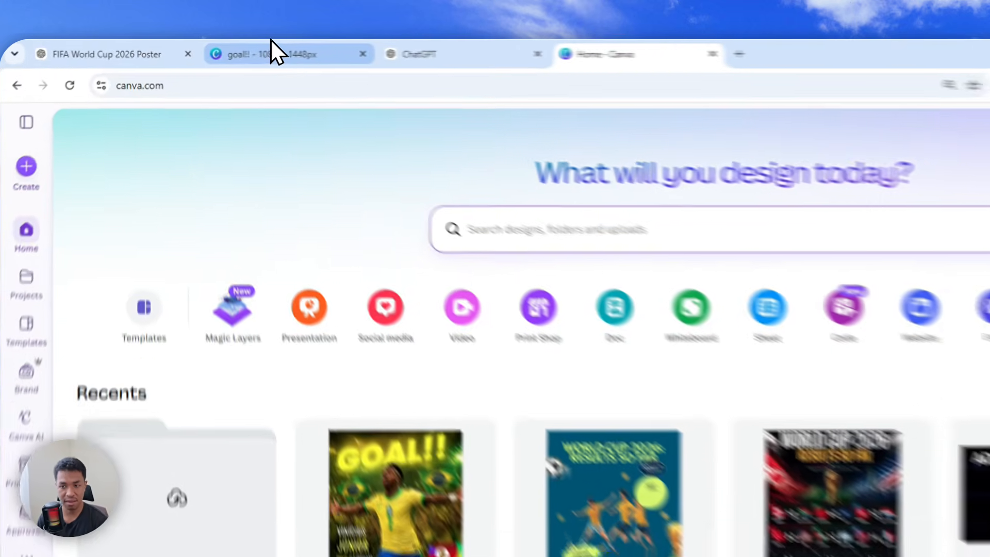
- Return to the goal!! design, try shifting the "VINÍCIUS" text, and undo the move
click(231, 48)
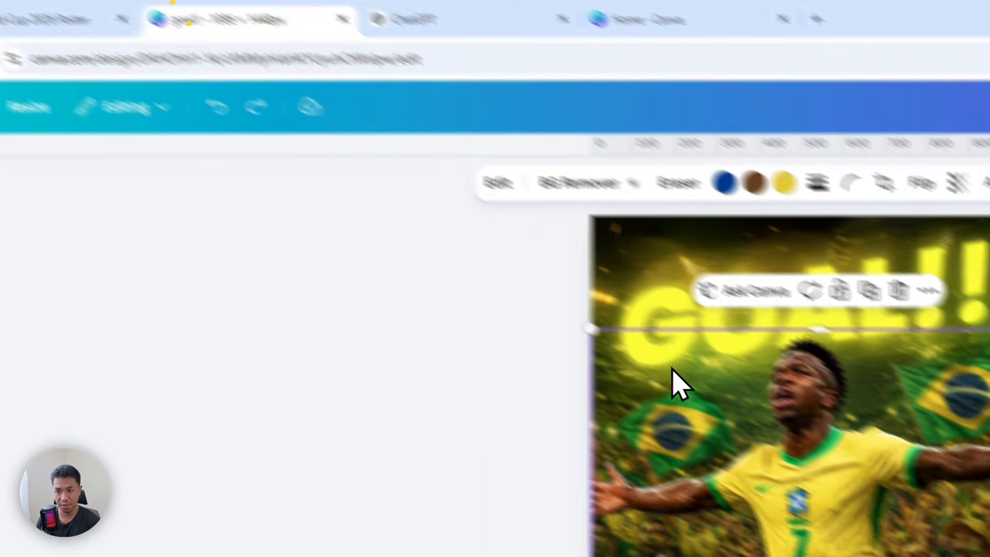
click(530, 380)
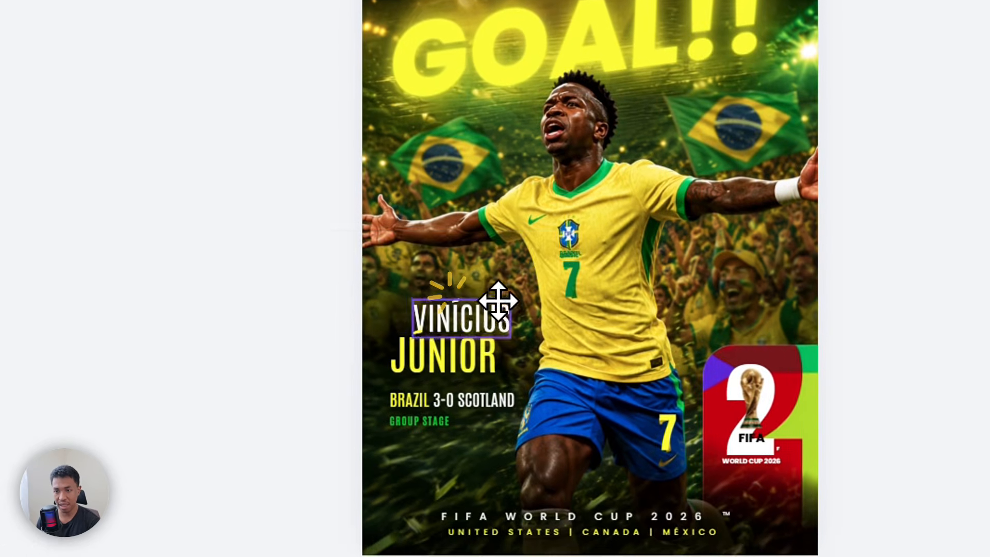
click(459, 298)
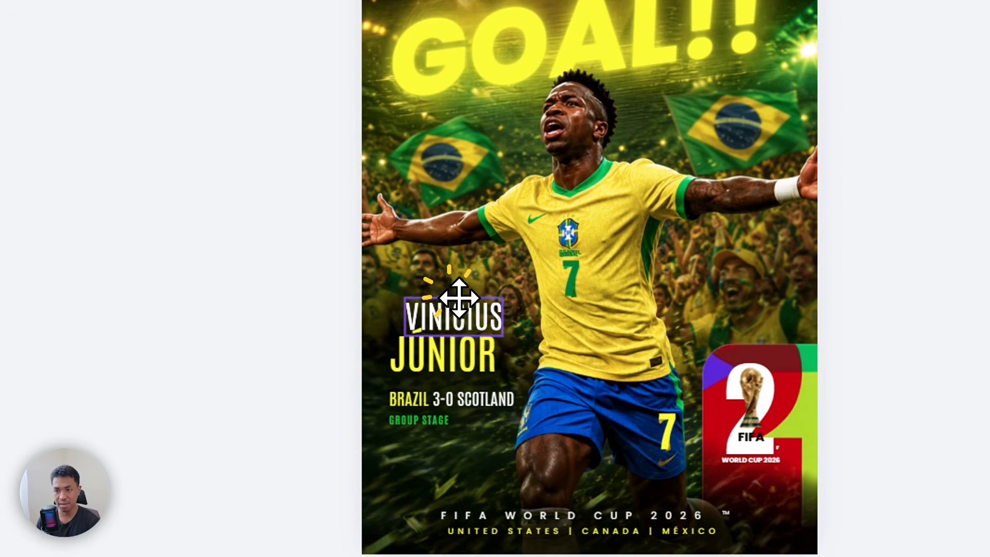
key(ctrl+z)
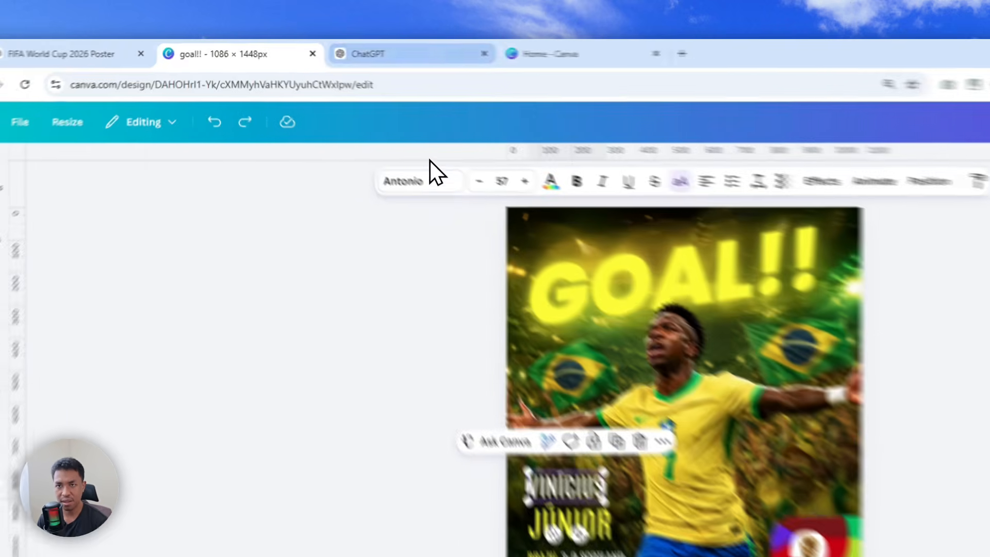
- Switch to ChatGPT and have it create a minimal flat 4:5 poster of a lung-shaped tree, reading "Breathe Green, Live Green" and "World Environment Day, June 5"
click(341, 48)
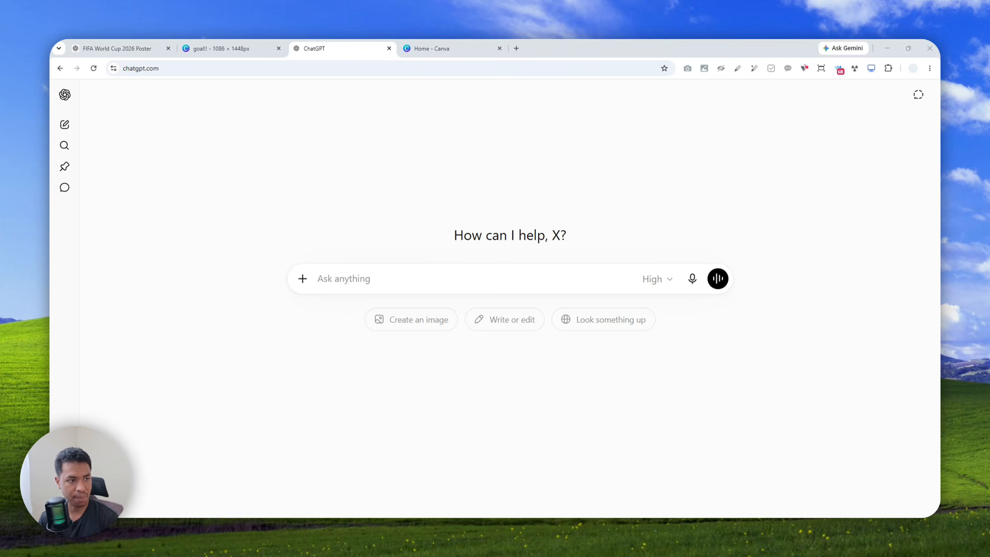
click(395, 280)
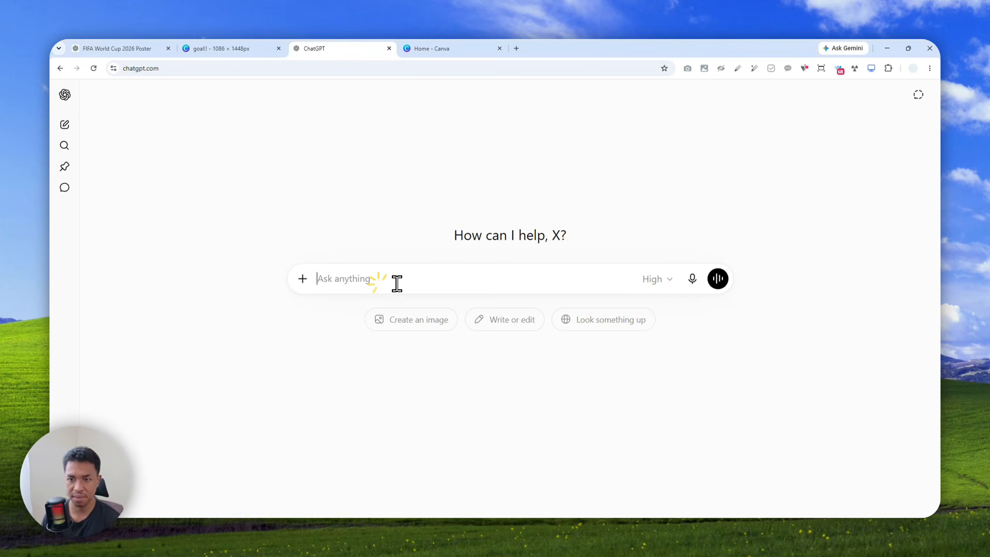
text(Create a minimal flat illustration poster for World Environment Day with a large central tree shaped like a human lung, half green leaves and half lungs in soft pink. The background is a creamy off-white with subtle paper texture. At the top in bold sans-serif type, place the headline "Breathe Green, Live Green". Below the illustration, smaller text reads "World Environment Day, June 5". Use a muted color palette of sage green, mustard, terracotta, and cream. The composition is centered and balanced with generous white space around the artwork. Use aspect ratio 4:5.)
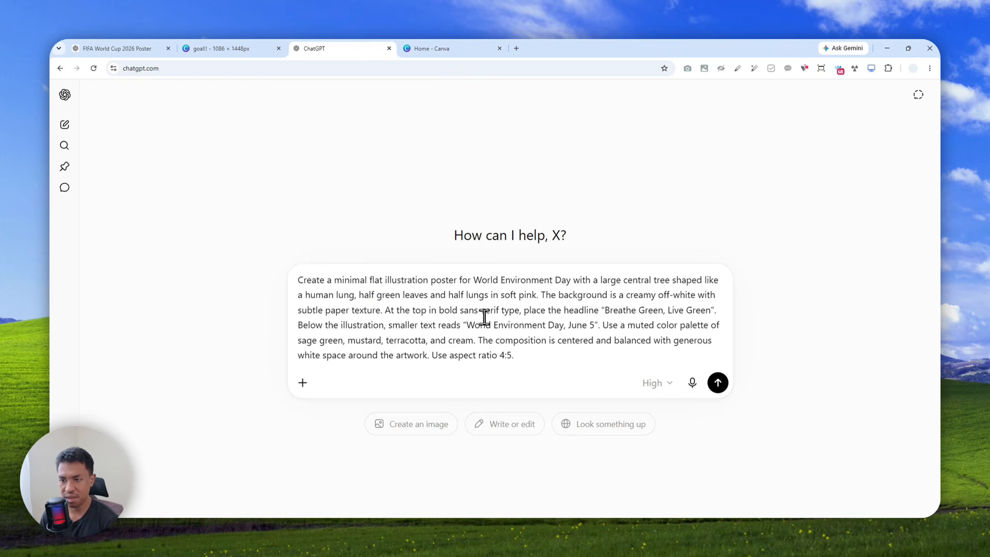
drag(525, 357, 497, 357)
click(387, 424)
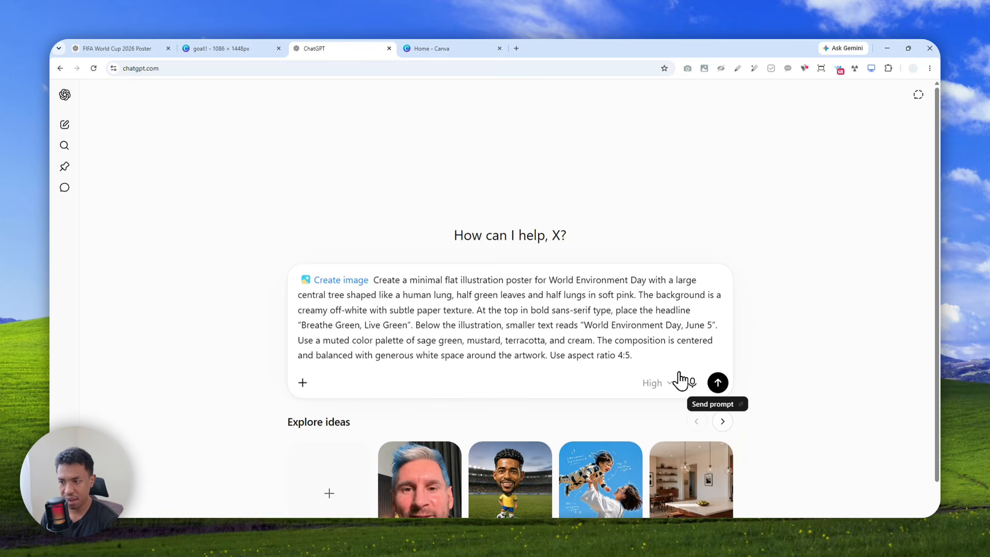
click(716, 382)
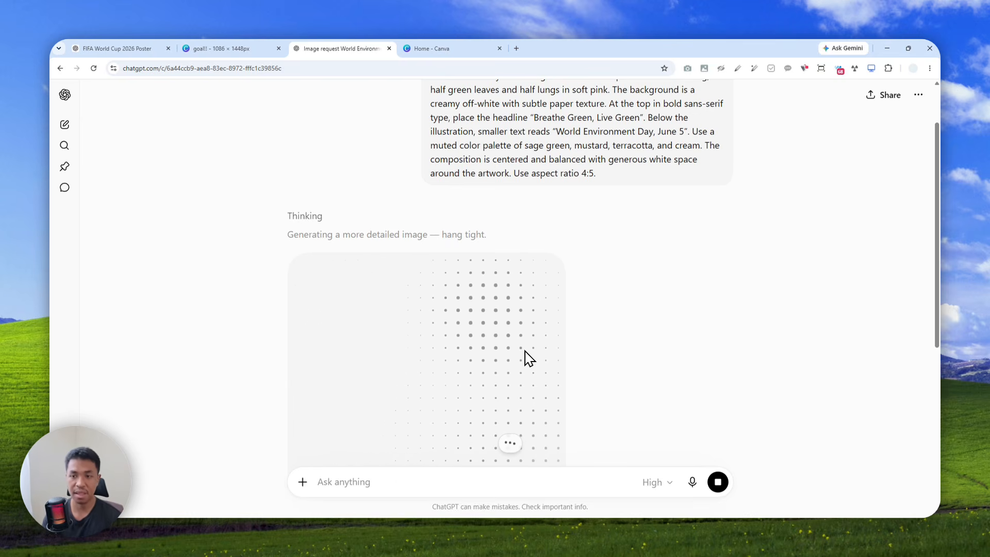
- Open the generated World Environment Day poster at full size and copy the image
key(ctrl+F11)
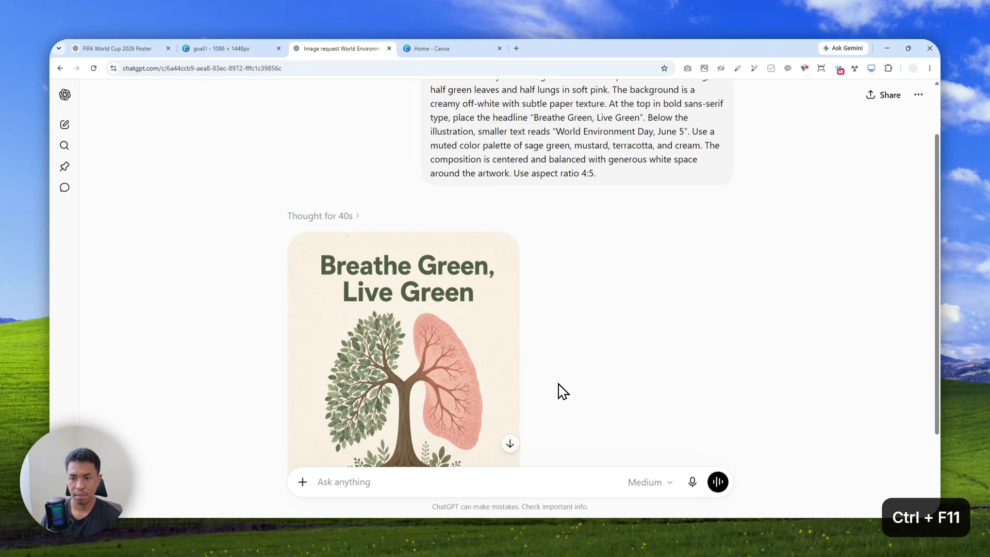
scroll(505, 220, down, 2)
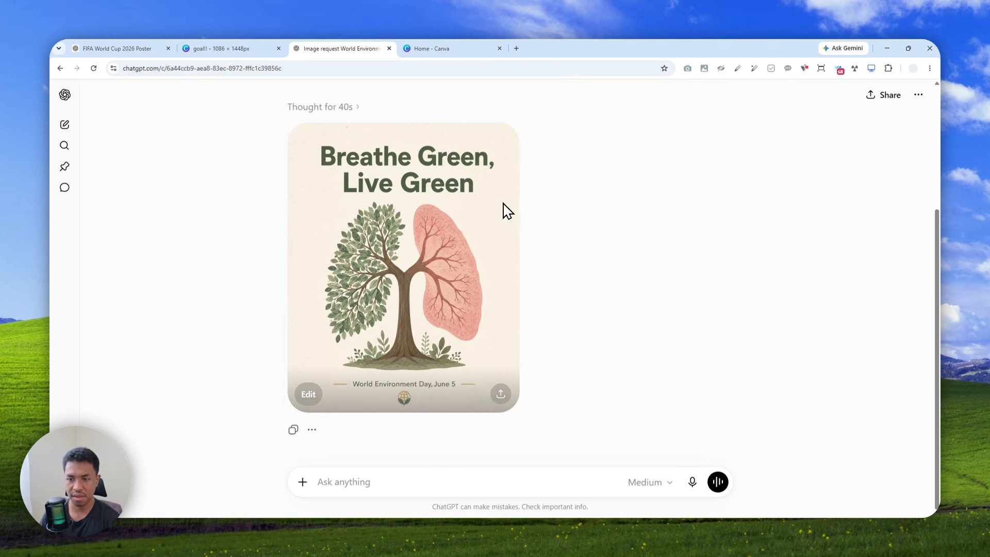
scroll(505, 210, up, 1)
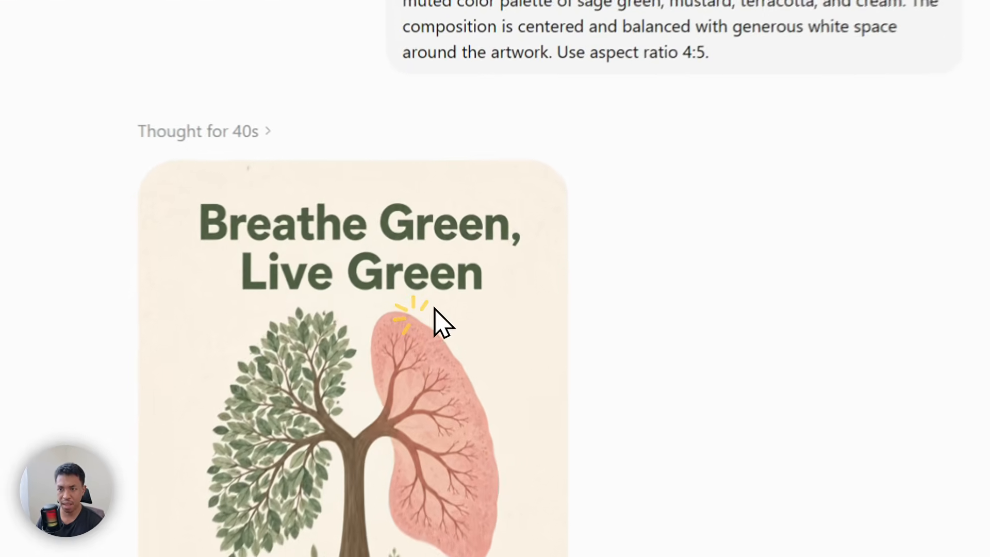
click(436, 252)
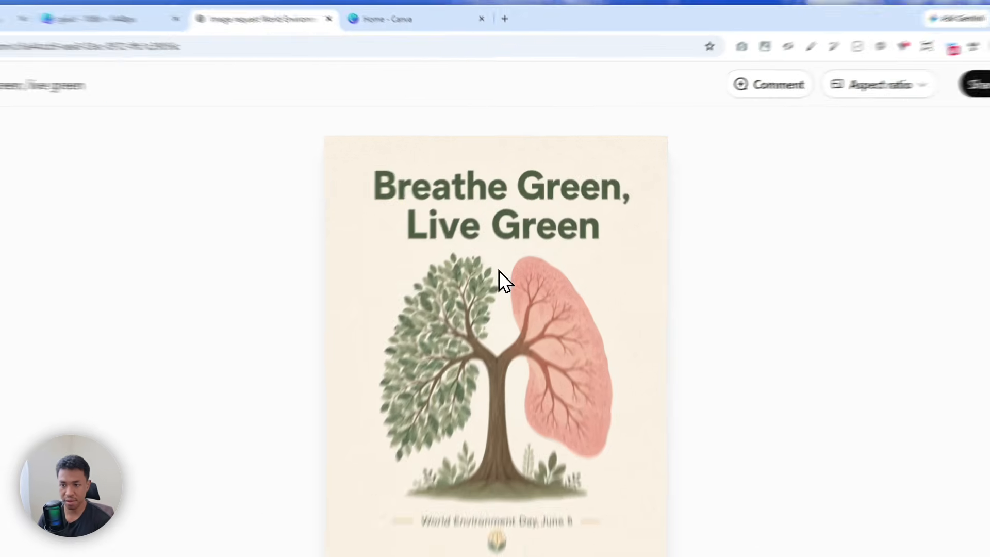
right_click(511, 237)
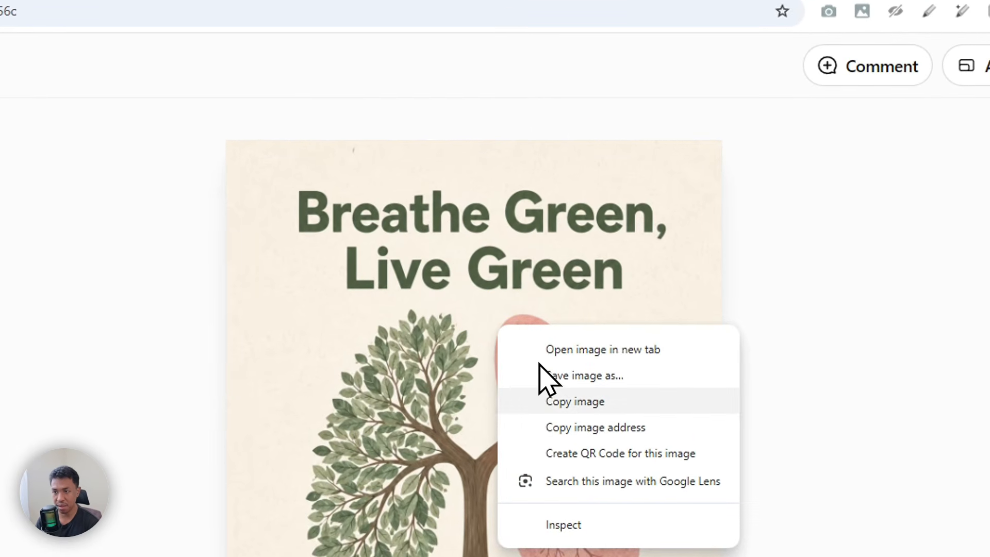
click(580, 401)
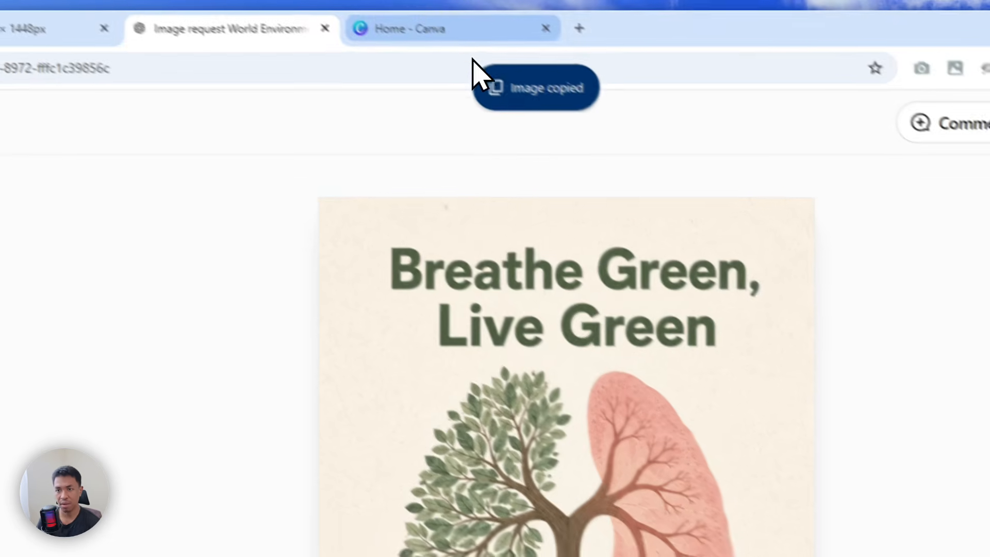
- Switch to the Canva home page and create a blank Instagram Post (4:5) design from the social media formats
click(486, 40)
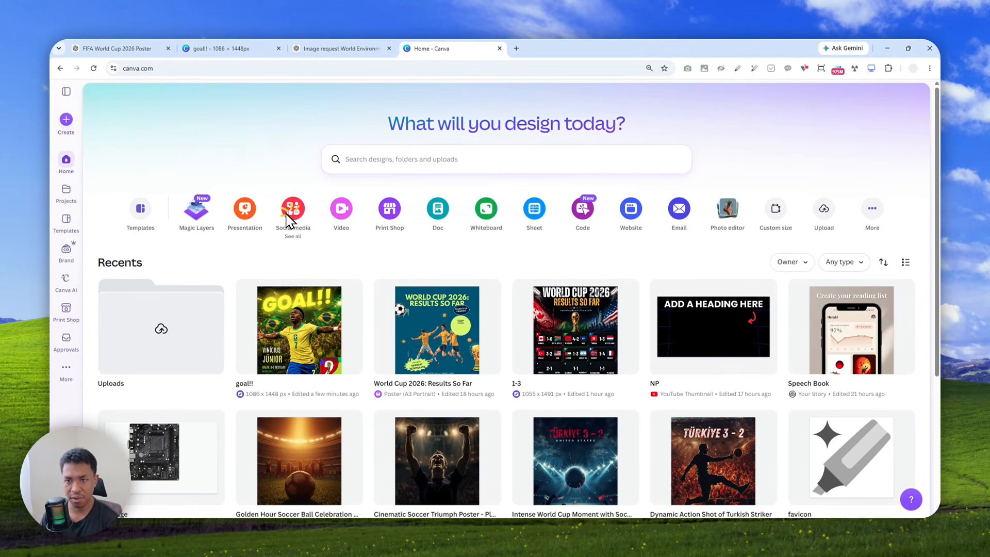
click(291, 212)
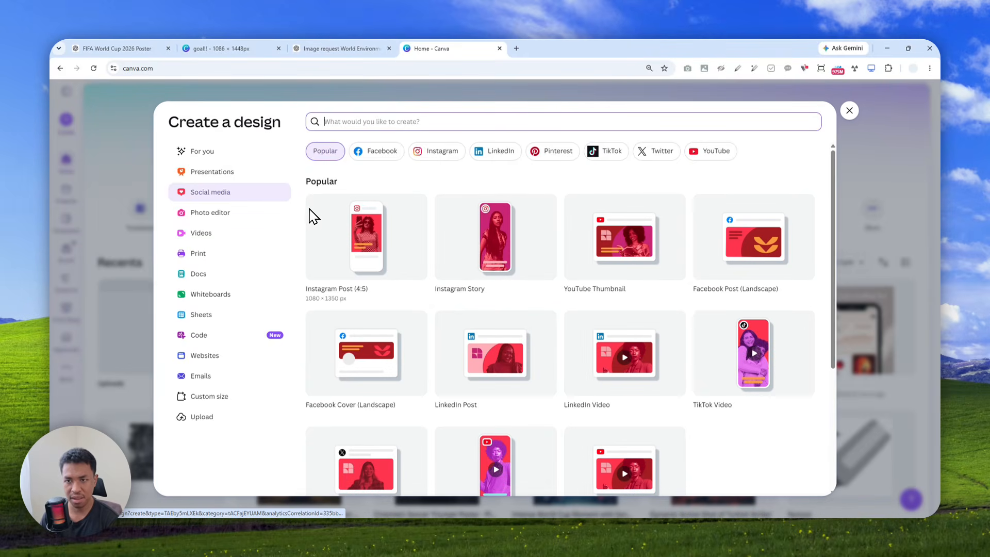
click(380, 268)
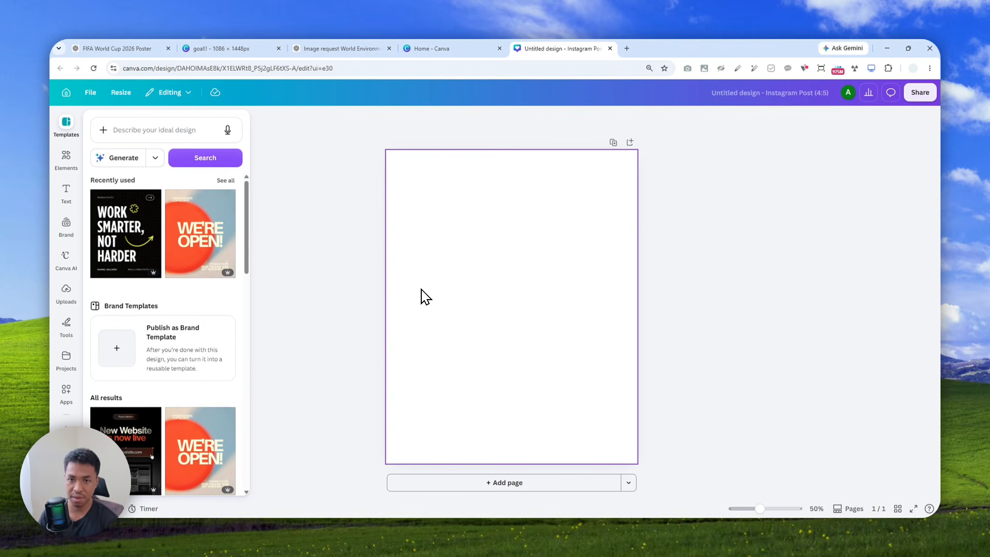
- Paste the copied poster image into the blank design and enlarge it to cover the whole page
click(460, 230)
right_click(466, 225)
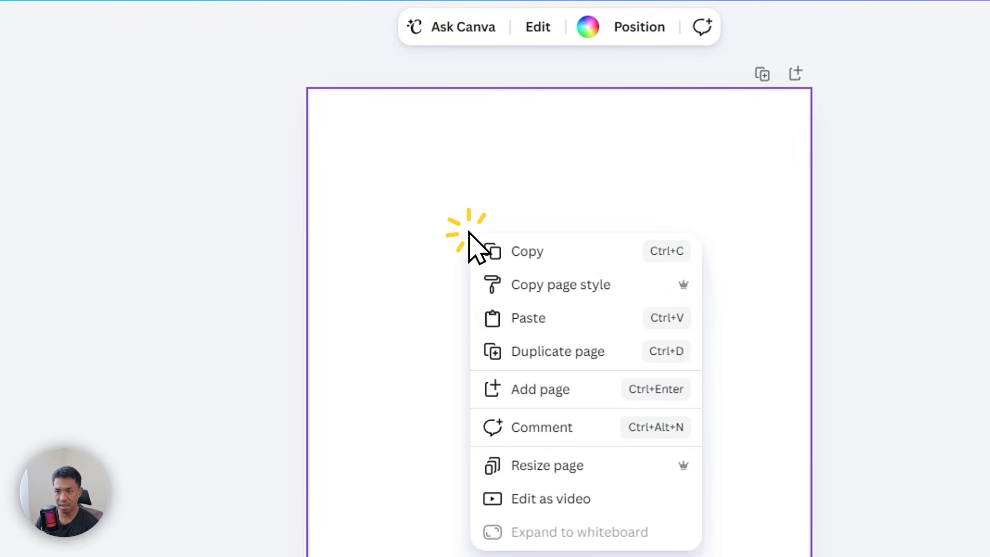
click(561, 321)
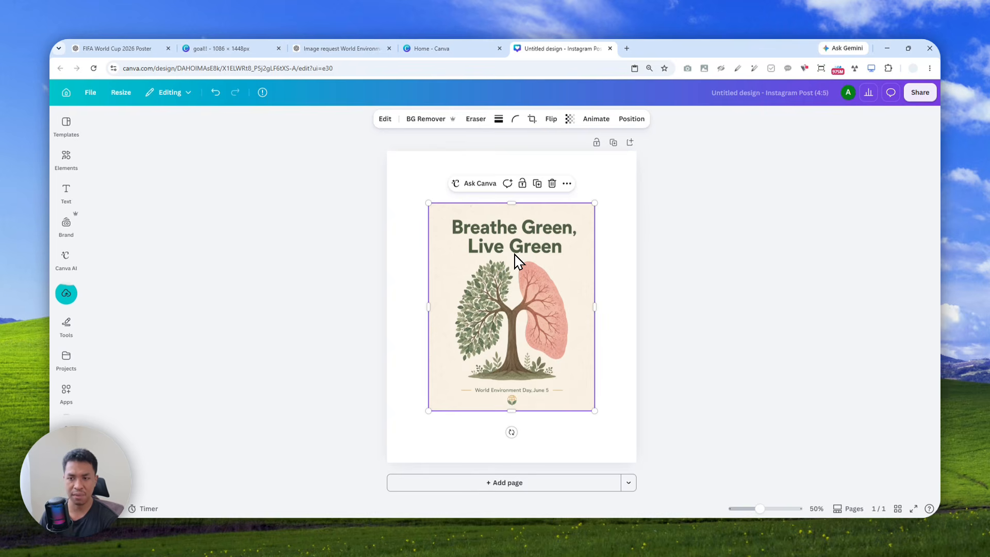
drag(516, 261, 469, 197)
drag(551, 357, 655, 457)
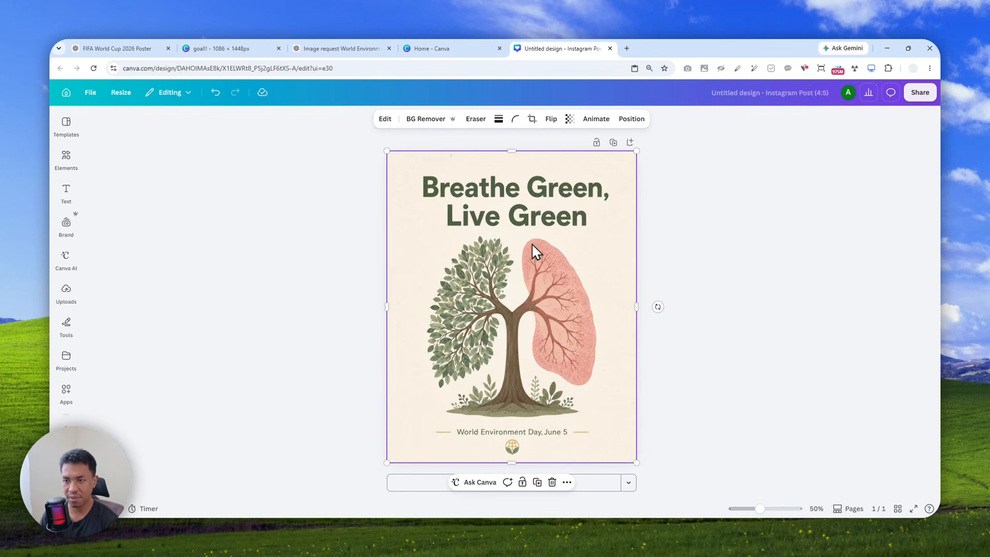
- Split the poster image into separate editable layers with Magic Layers
click(384, 119)
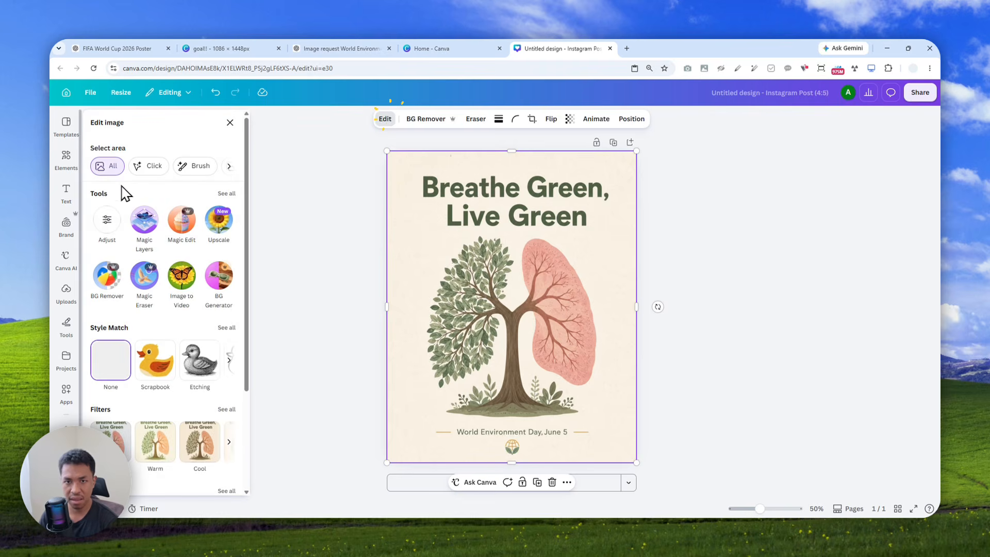
click(137, 227)
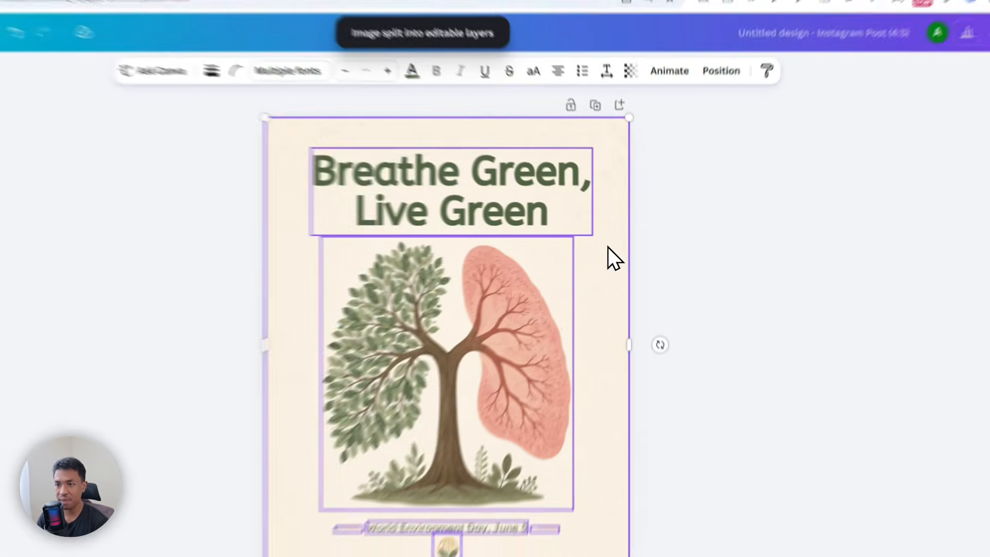
- Select the "Breathe Green, Live Green" heading to check that it is a separate editable text layer
click(623, 247)
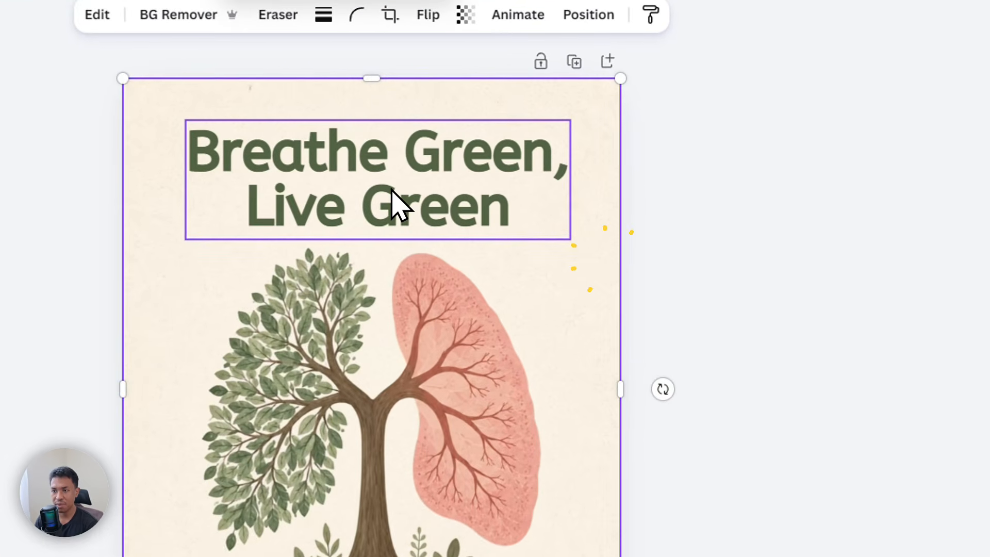
click(529, 195)
click(406, 166)
click(413, 165)
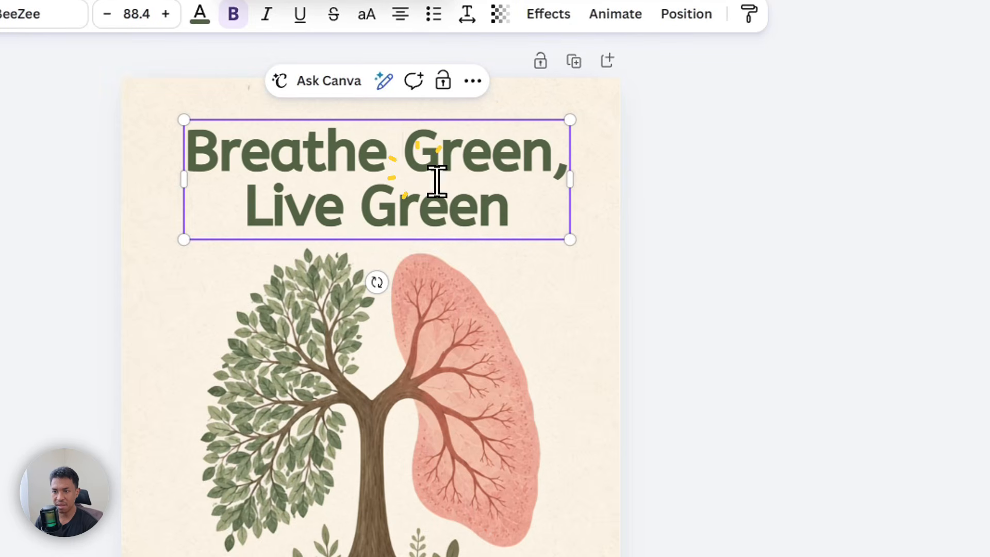
- Try moving the tree-and-lung illustration around the page, and undo the moves
click(395, 392)
drag(394, 391, 430, 366)
drag(356, 308, 216, 430)
drag(317, 358, 508, 254)
key(ctrl+z)
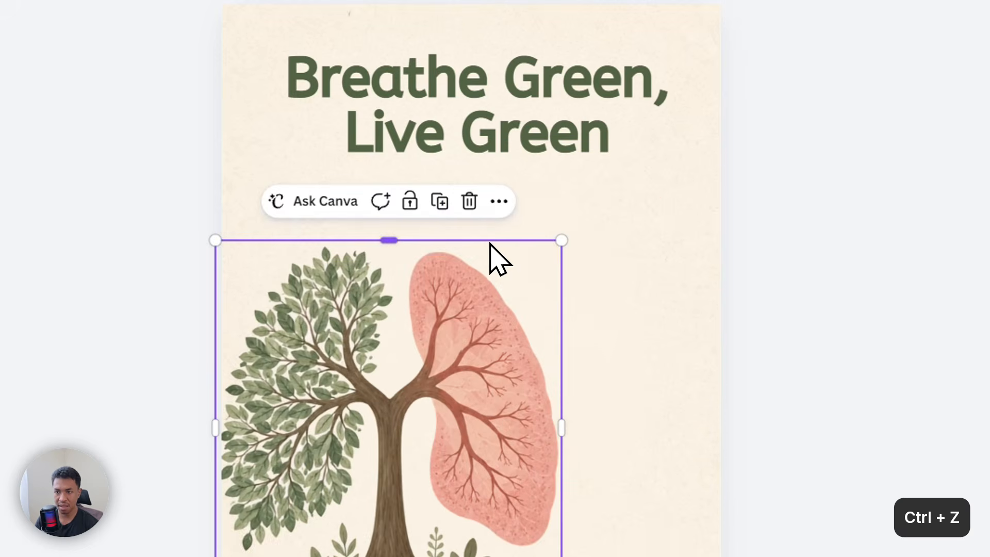
key(ctrl+z)
key(ctrl+z)
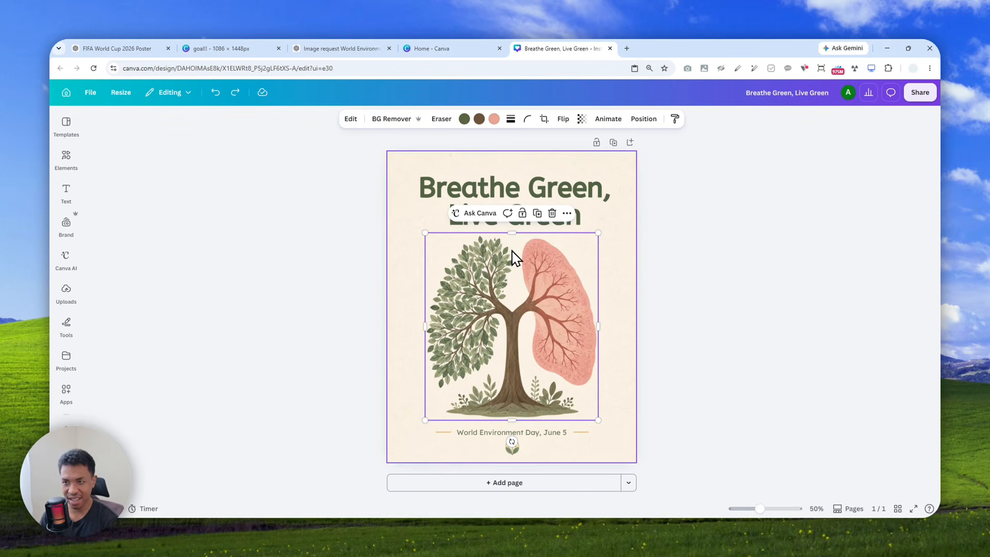
- Try recolouring the pink lung in the illustration to red, and undo the colour change
click(493, 120)
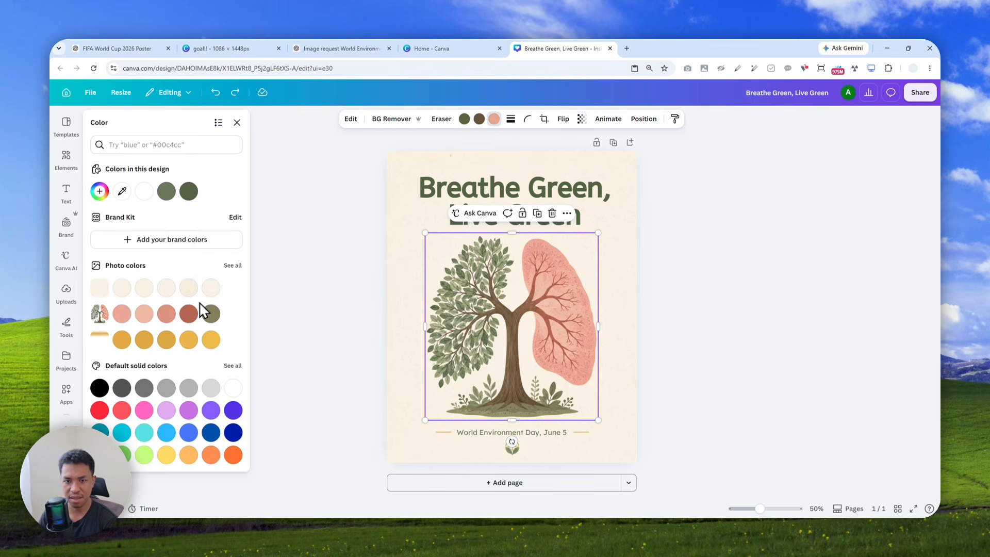
click(99, 410)
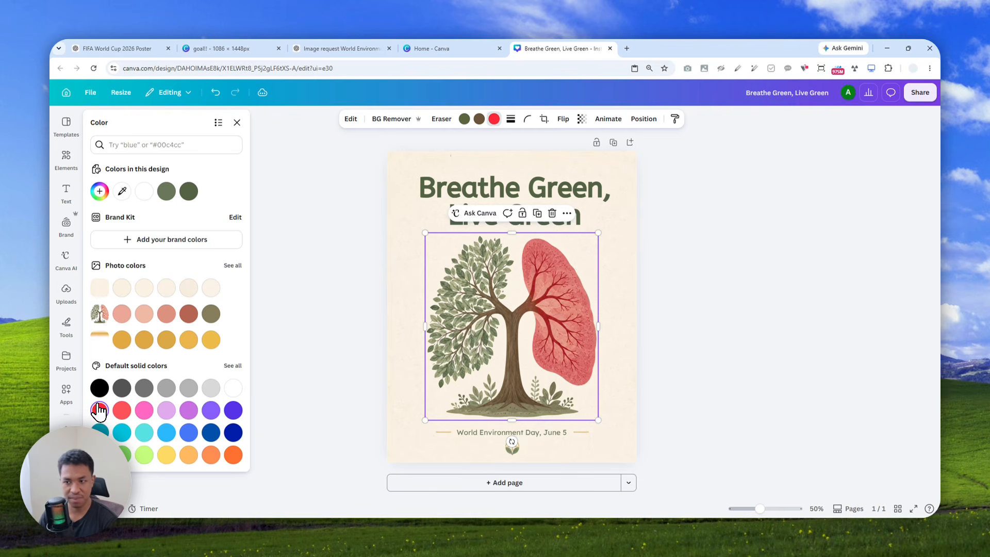
key(ctrl+z)
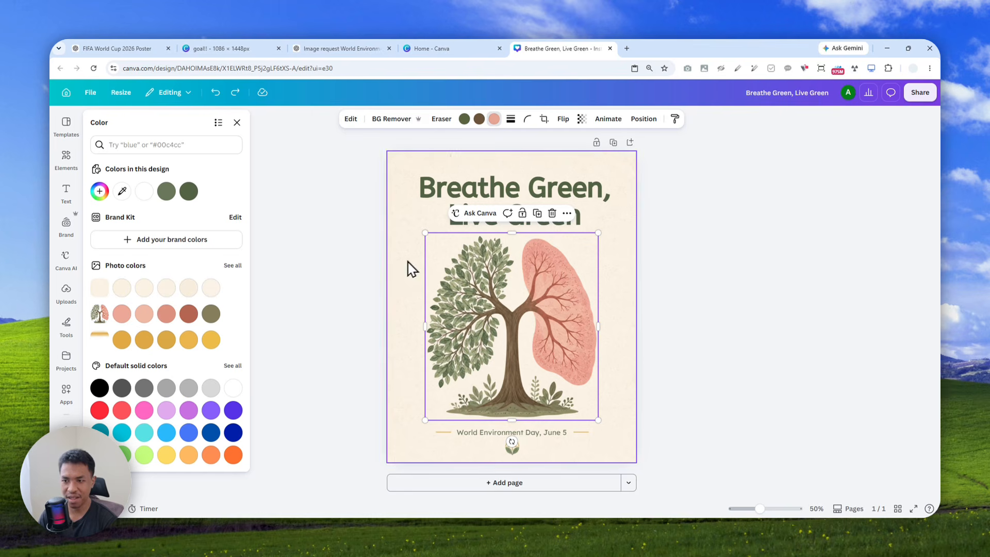
- Recolour the heading's "Live Green" line with the dark reddish-brown photo colour taken from the tree illustration
click(478, 189)
click(532, 185)
drag(574, 204, 442, 214)
click(426, 119)
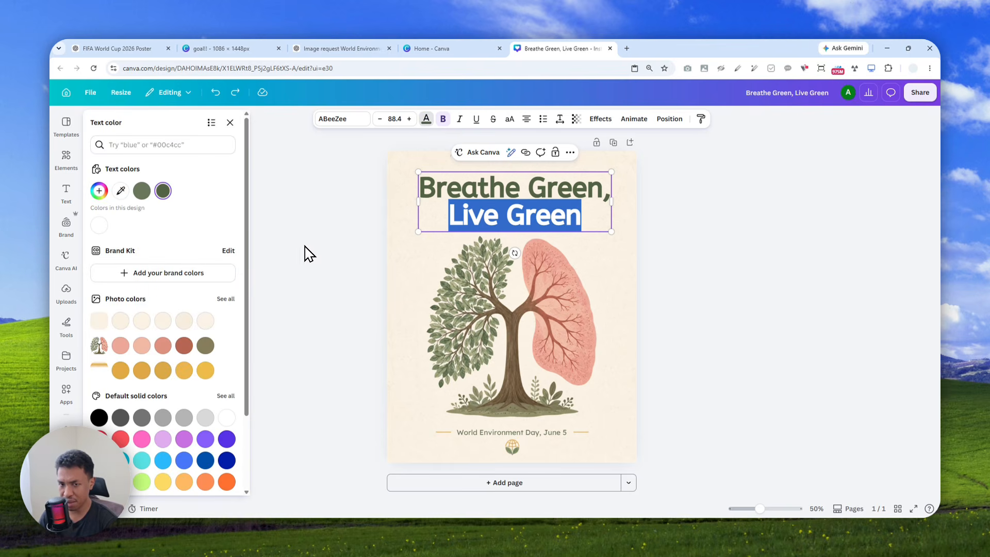
click(184, 346)
click(577, 189)
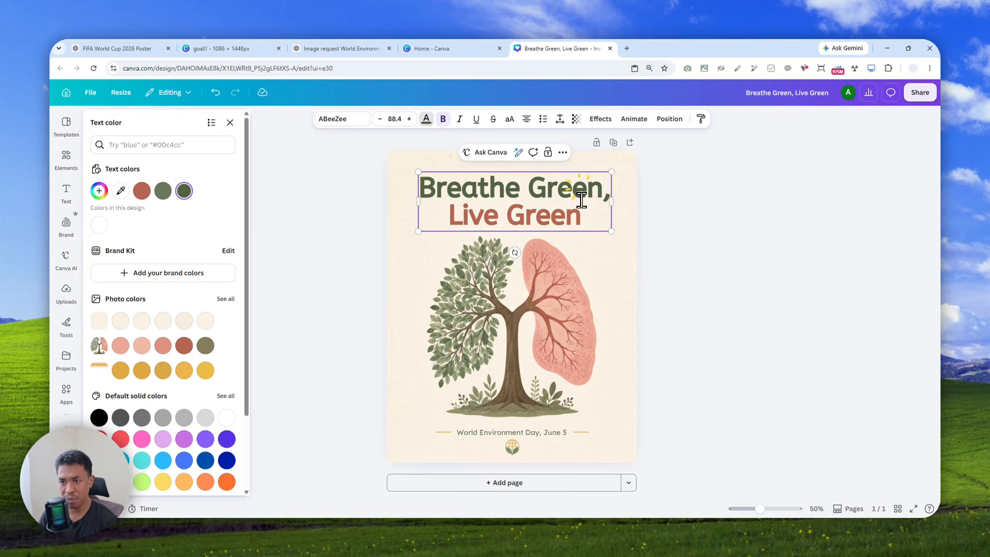
drag(582, 200, 419, 186)
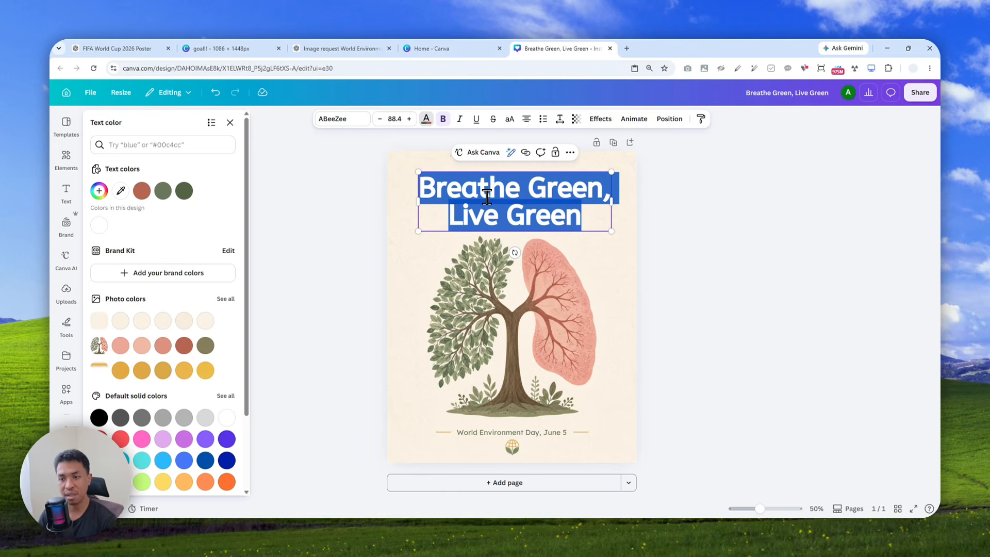
- Try moving the cream background image off the page, and undo the move
click(612, 271)
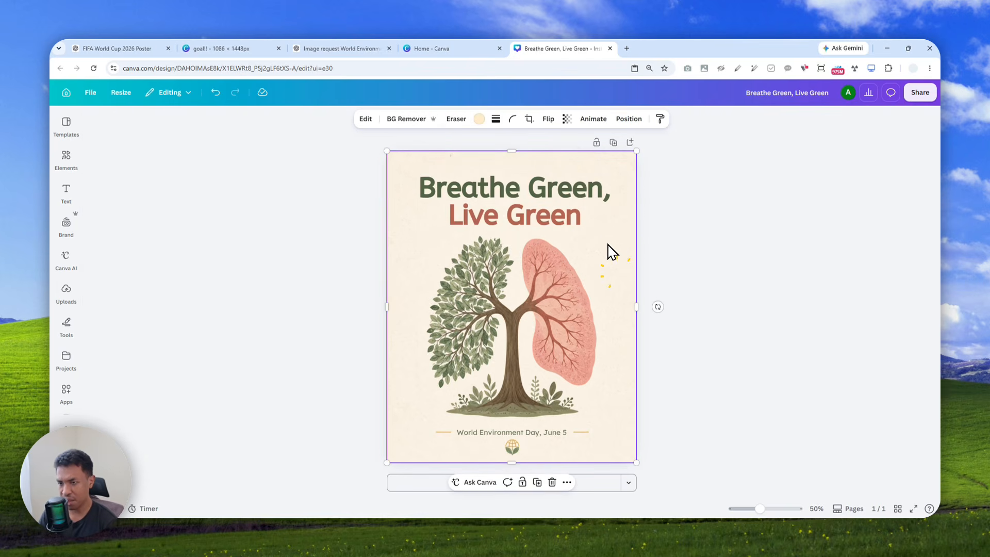
drag(606, 242, 886, 273)
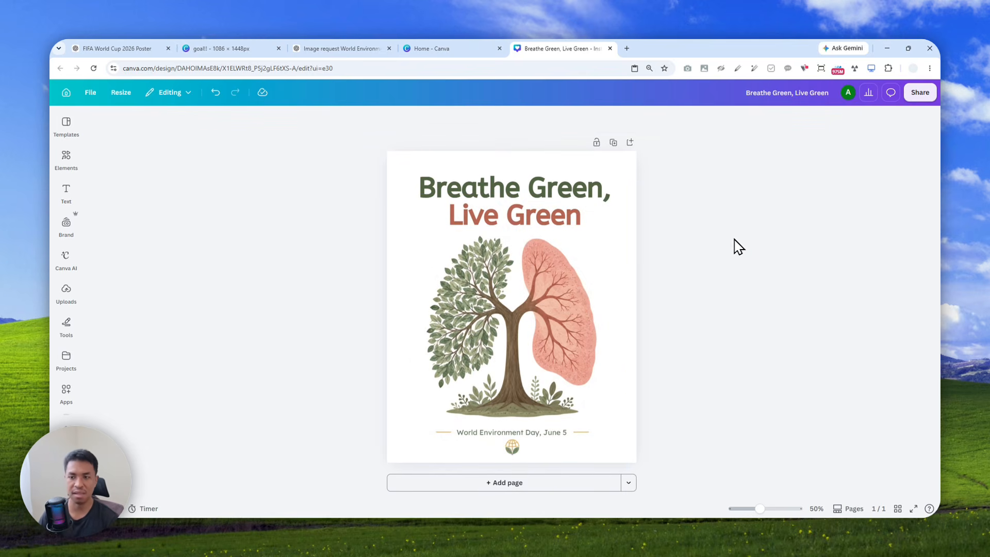
key(ctrl+z)
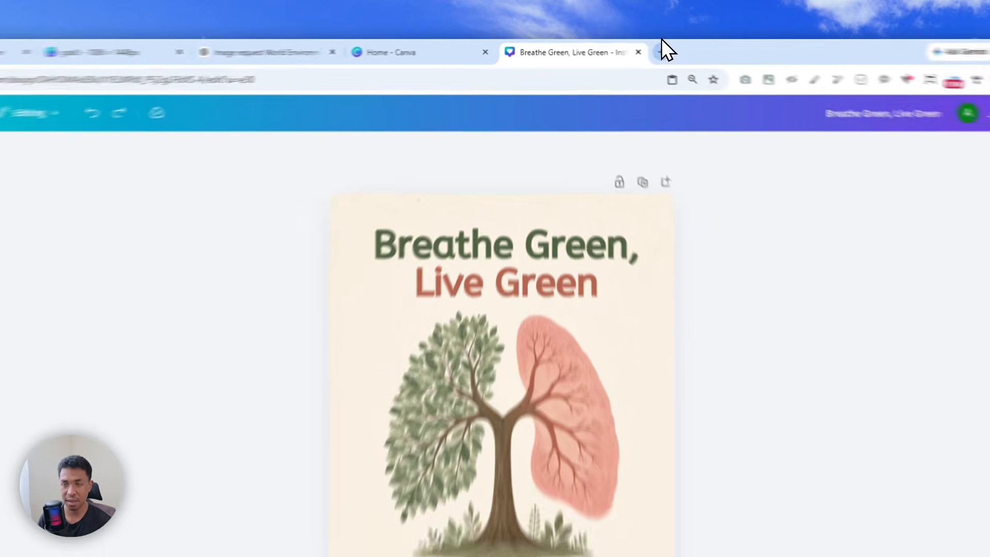
- Open ChatGPT (chatgpt.com) in a new browser tab
click(626, 47)
text(c)
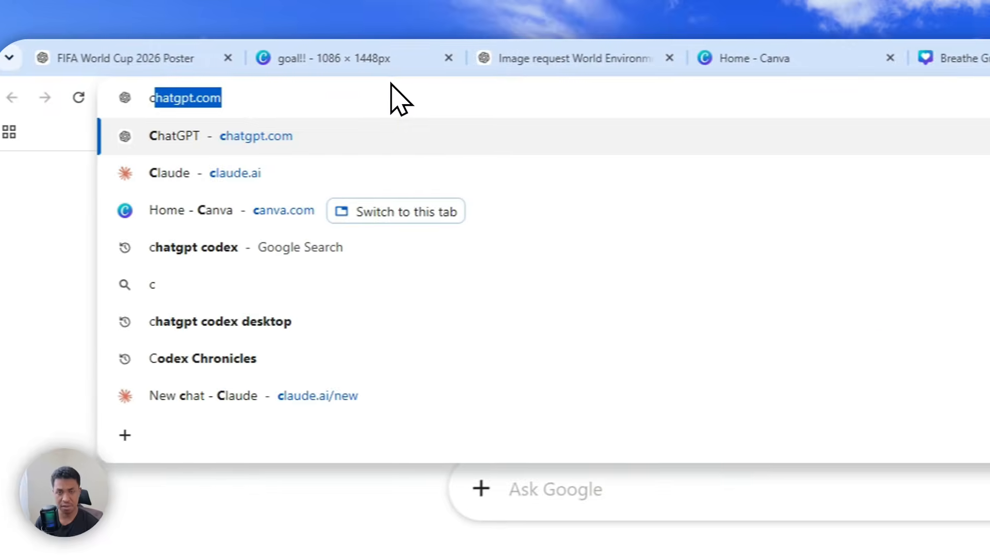
text(hat)
key(Return)
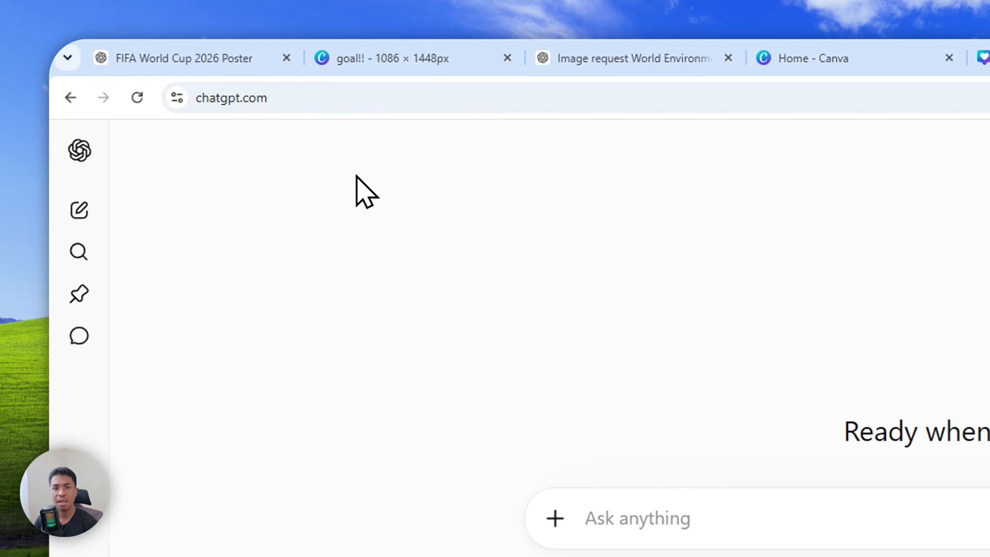
- Search ChatGPT's apps directory for "canva", open the Canva app page and start connecting it
click(80, 151)
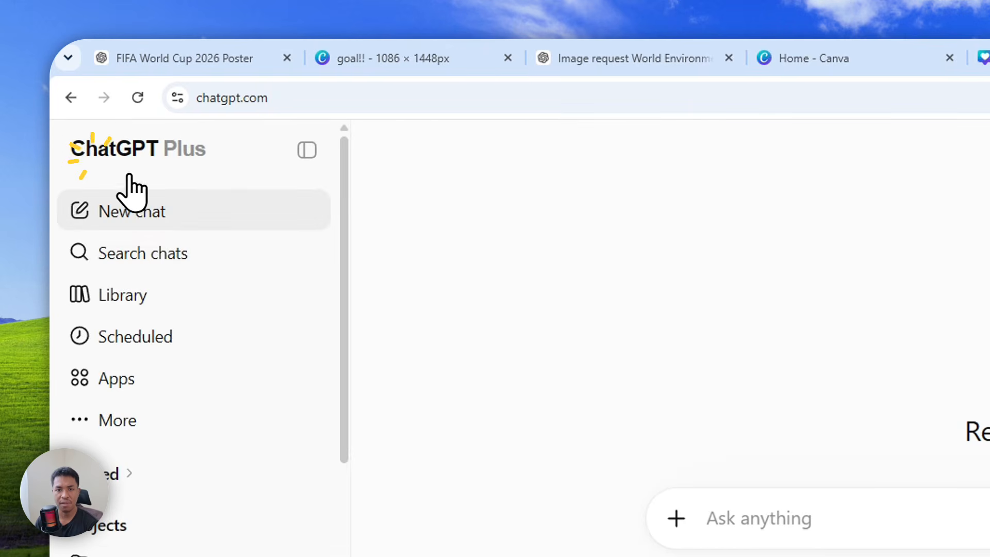
click(143, 373)
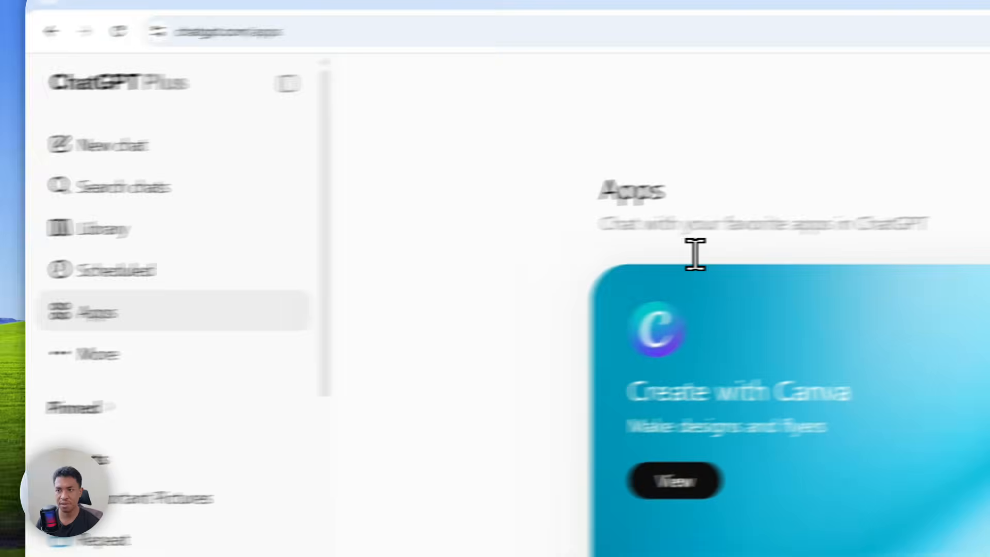
click(784, 243)
text(canva)
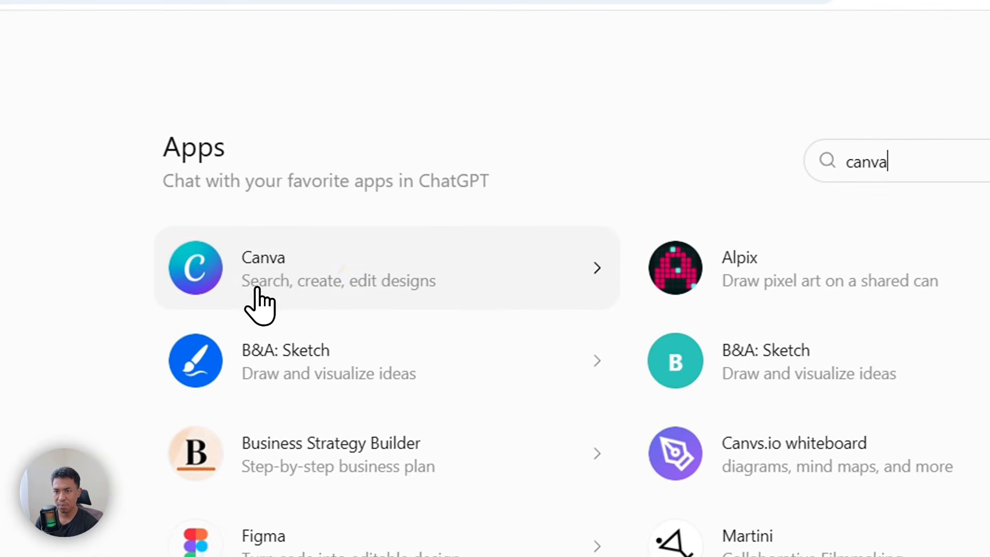
click(338, 258)
click(985, 220)
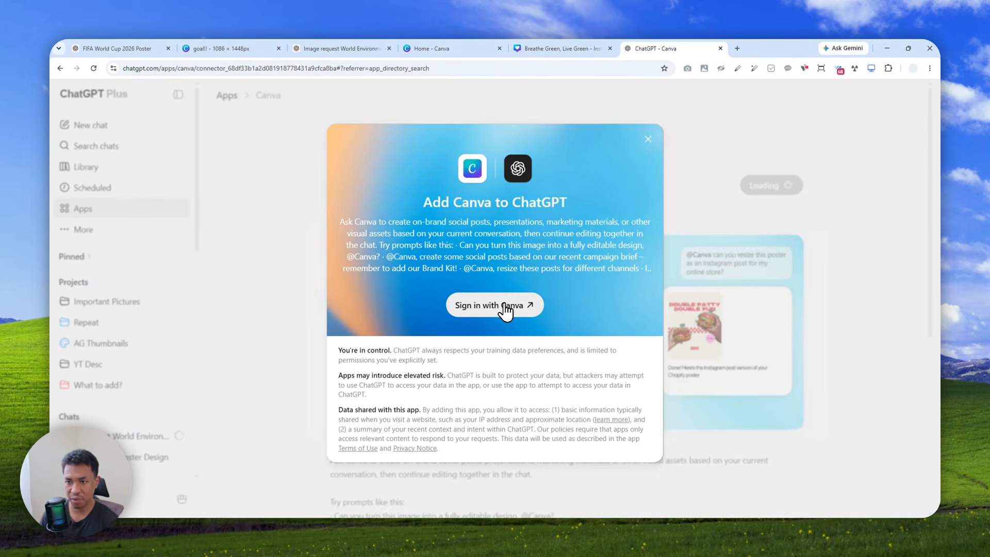
- Sign in with Canva, allow the Canva AI Connector access to the account, and reload the Canva app page
click(505, 306)
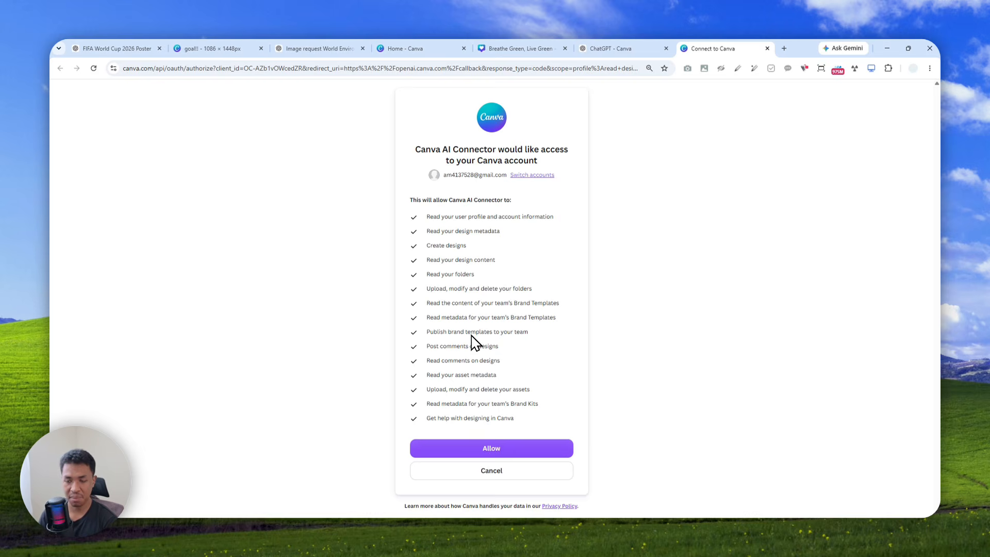
click(488, 447)
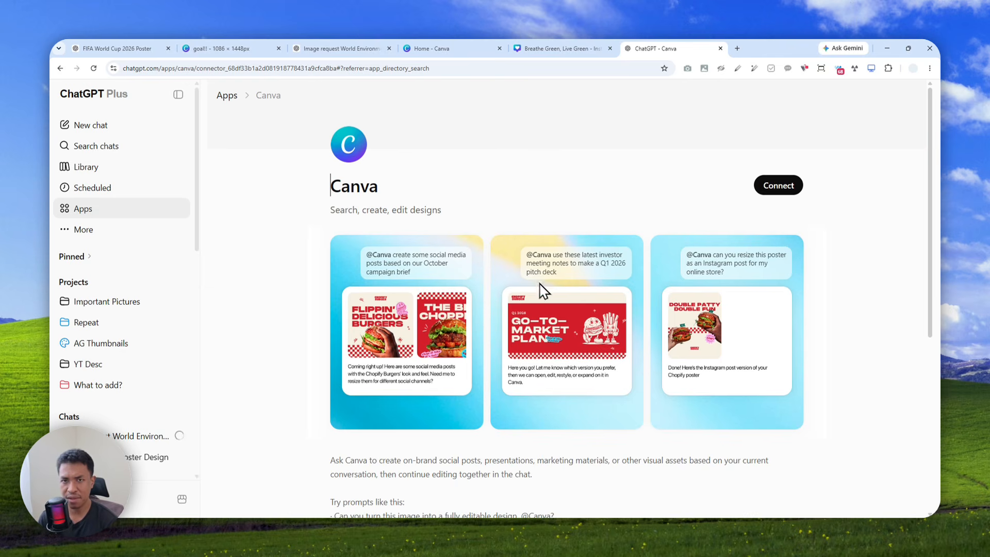
click(93, 69)
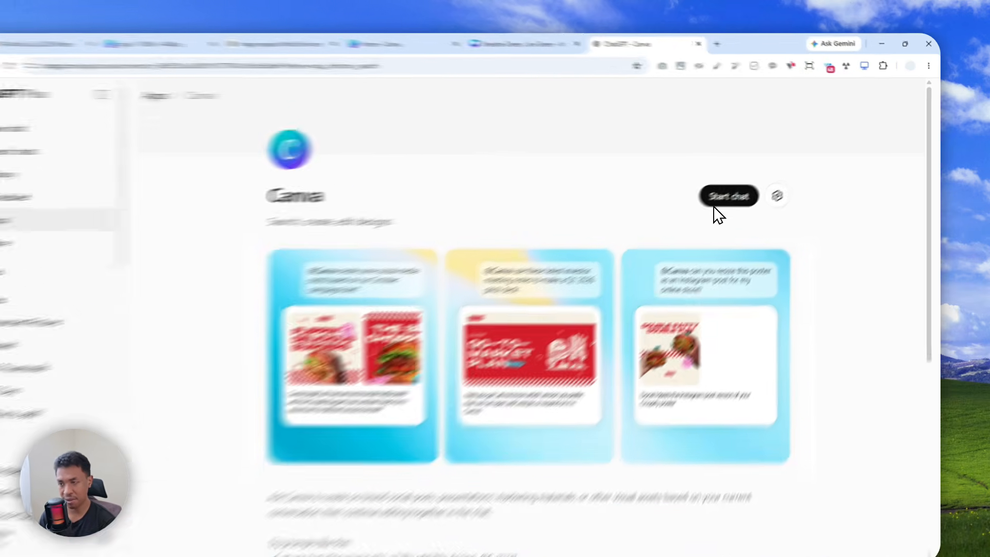
click(745, 189)
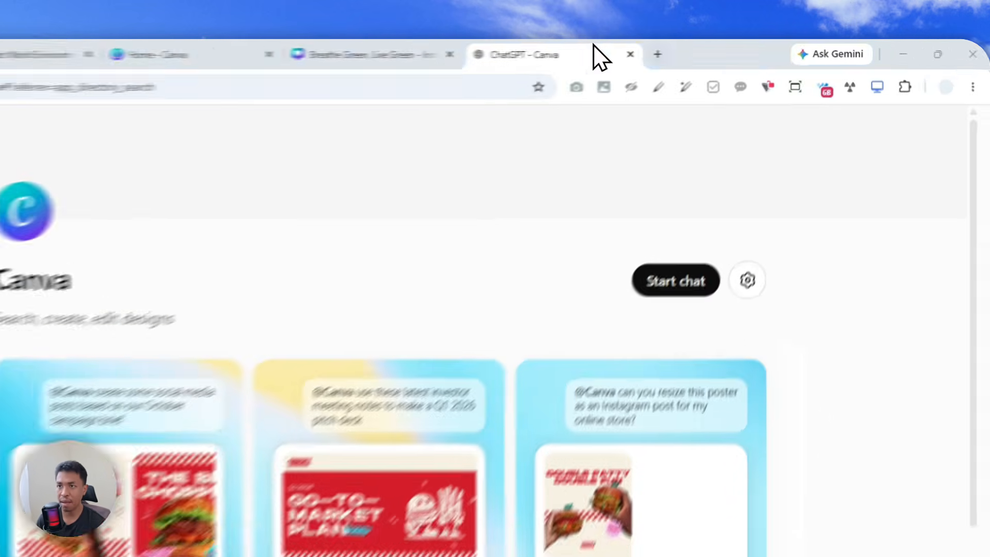
- Open a new ChatGPT chat in another tab and paste the luxury fashion poster prompt
click(737, 48)
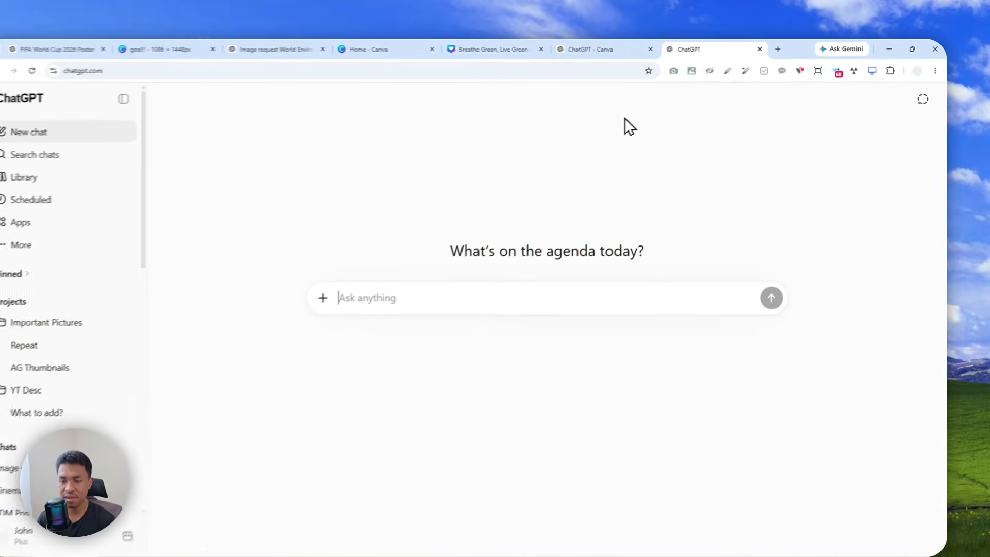
key(ctrl+v)
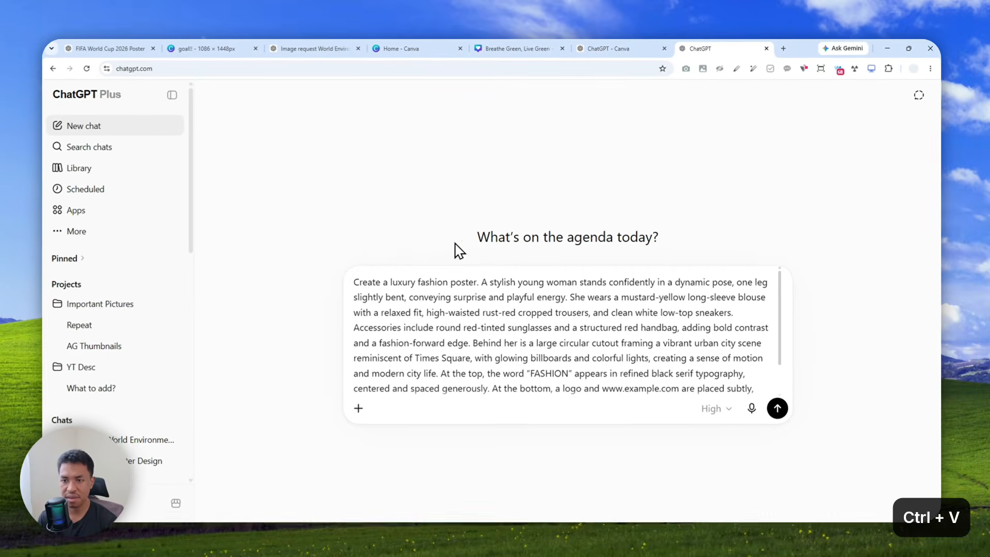
scroll(574, 287, down, 2)
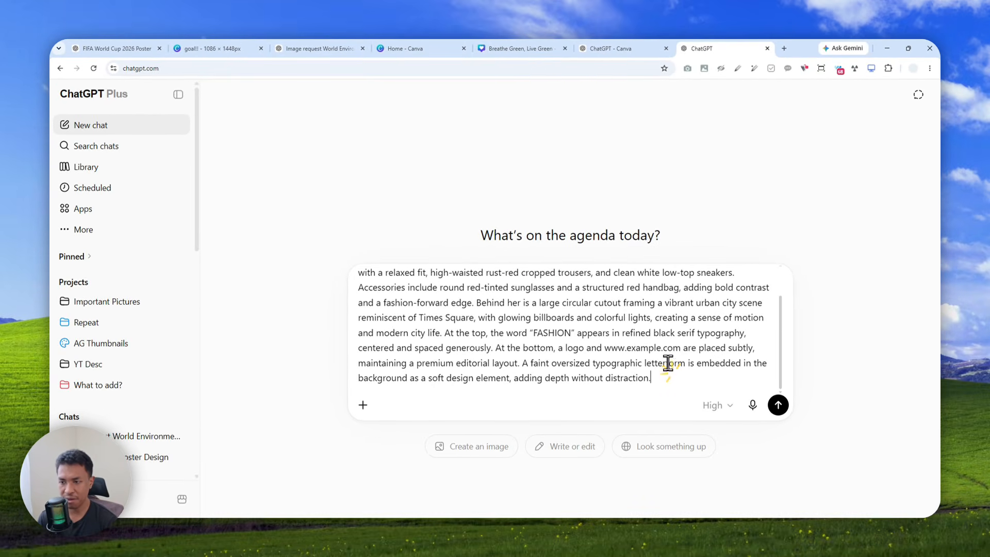
- Append "Aspect ratio 4:5" to the fashion poster prompt and submit it as an image creation request
text(Aspe)
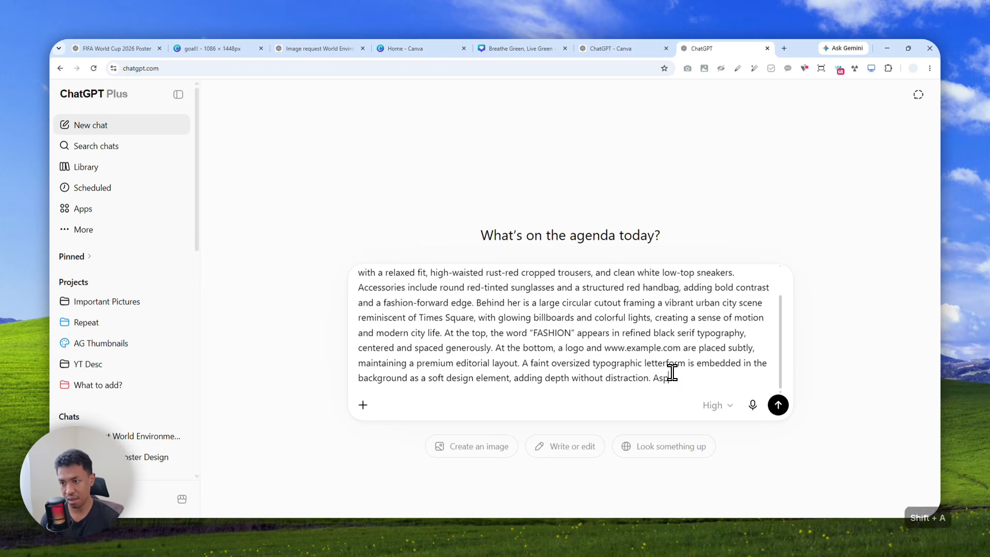
key(BackSpace)
text(ect ration)
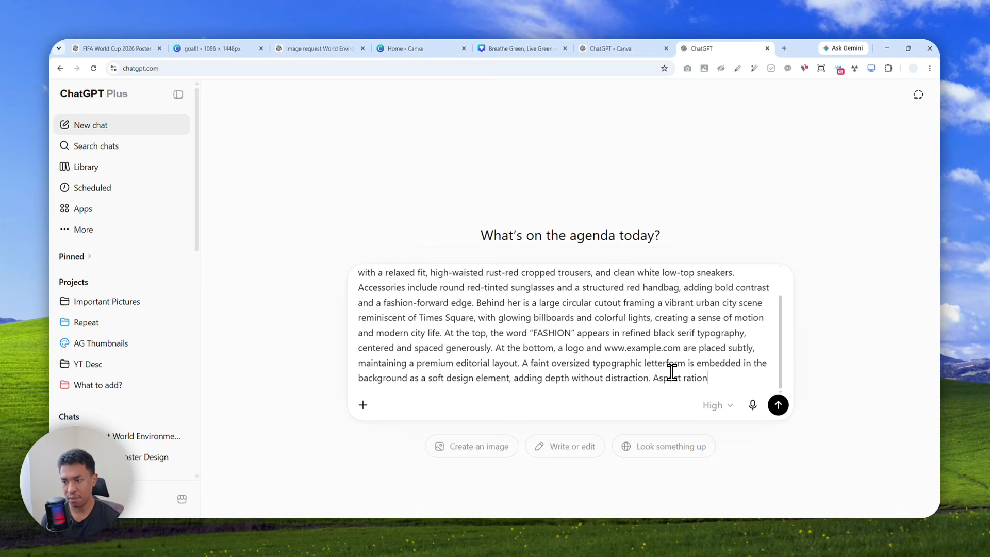
key(BackSpace)
text(4:5)
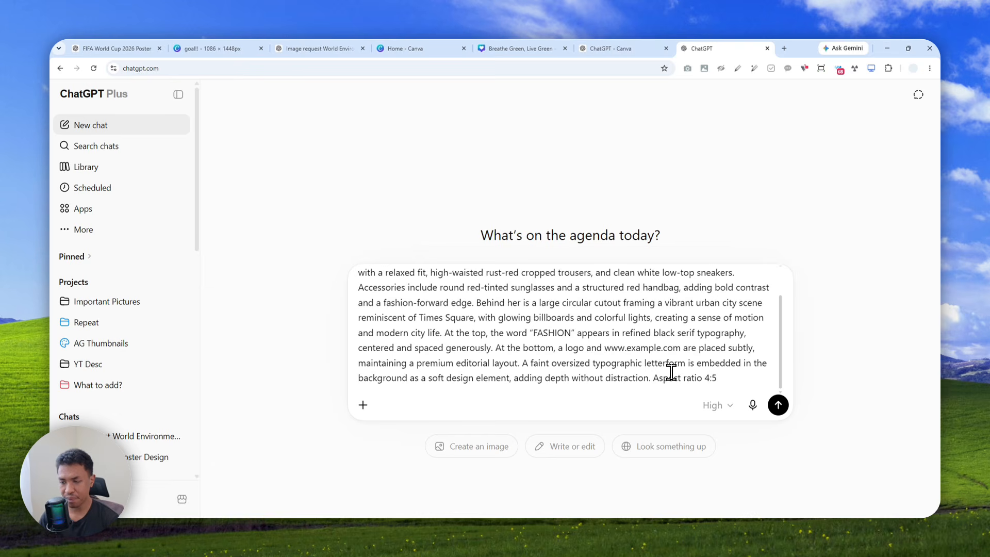
click(481, 449)
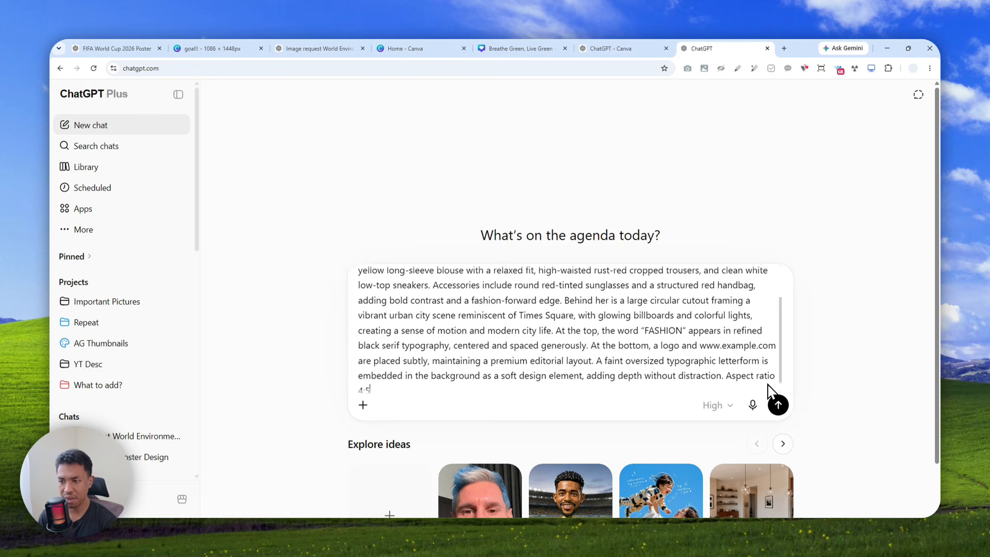
click(777, 405)
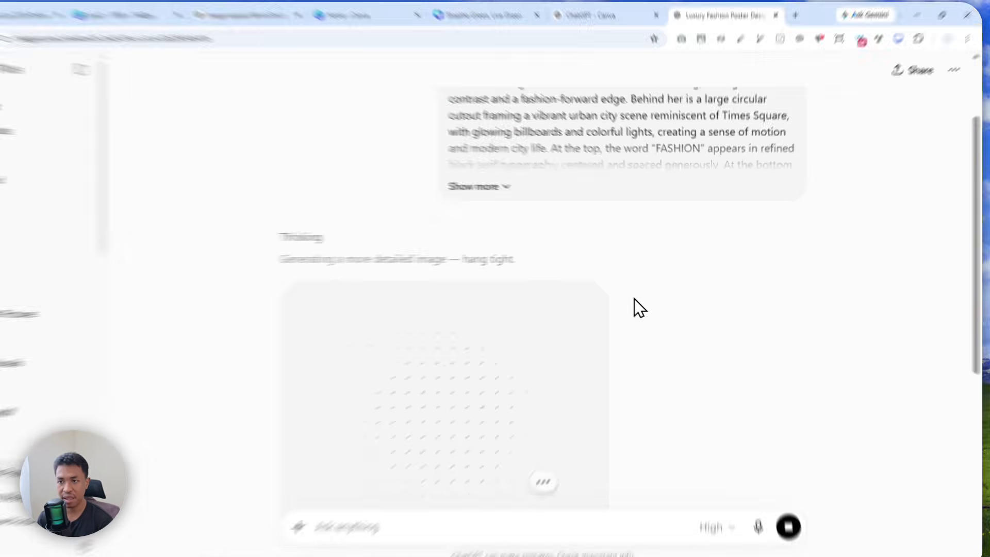
- Expand the submitted prompt to review its full text, and view the generated fashion poster
click(511, 193)
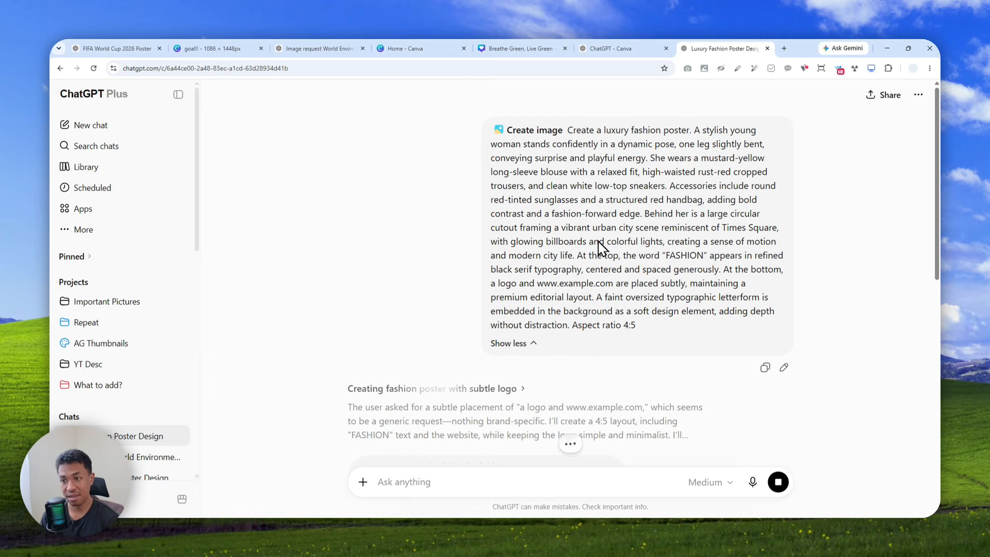
drag(650, 324, 566, 130)
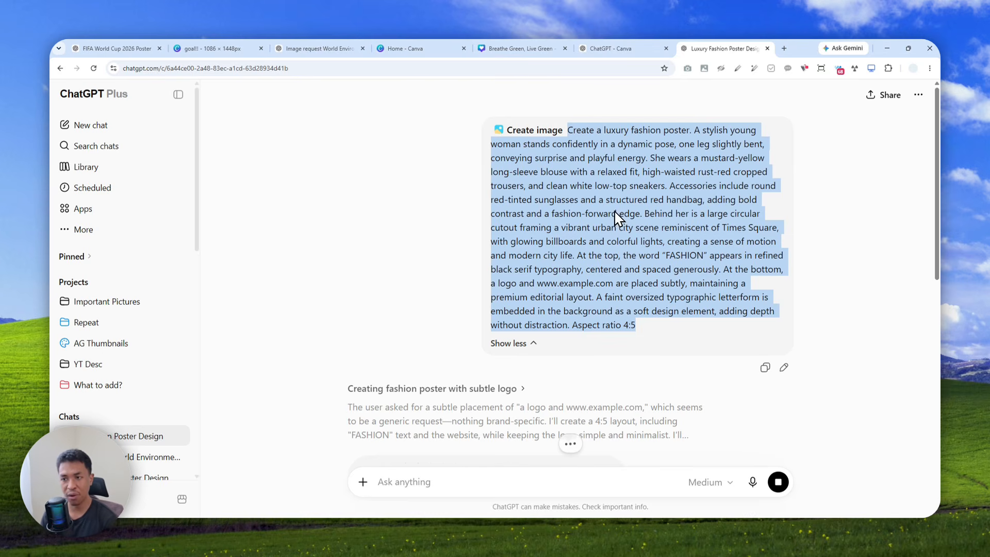
scroll(611, 225, down, 3)
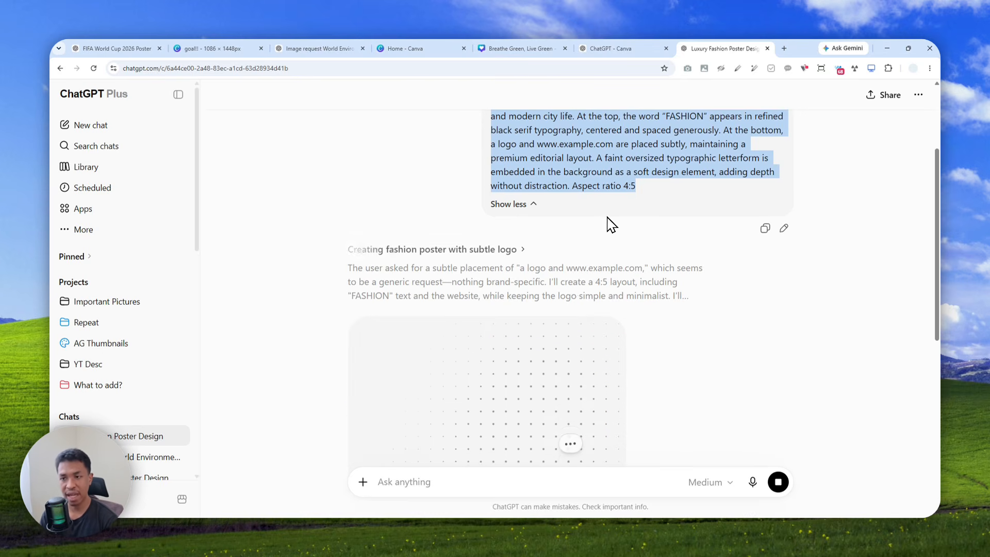
scroll(612, 225, down, 4)
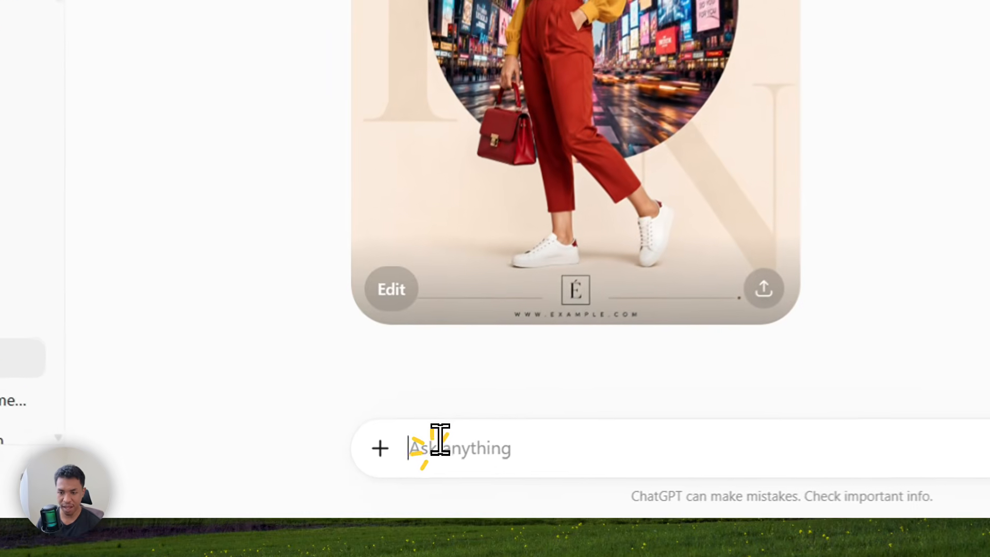
click(391, 481)
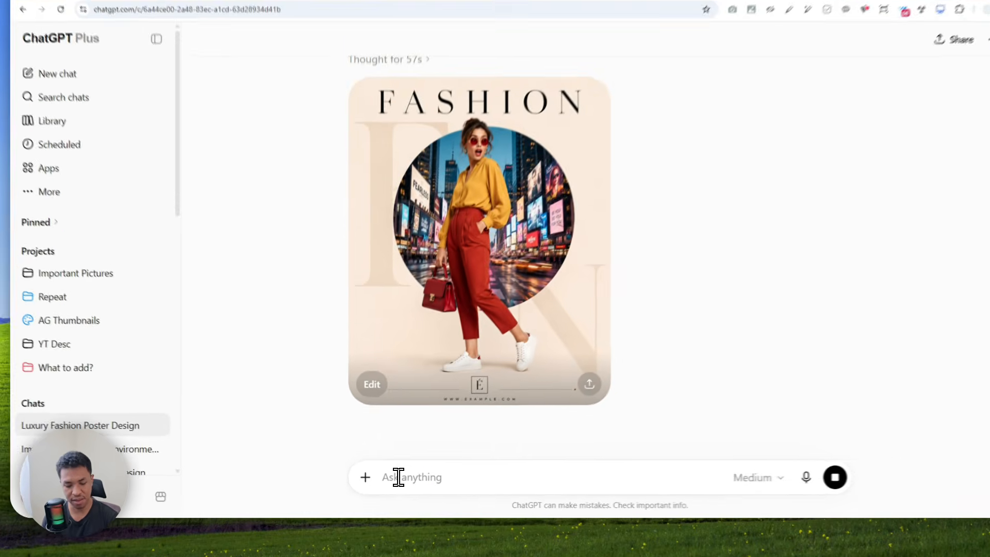
text(@)
text(canva)
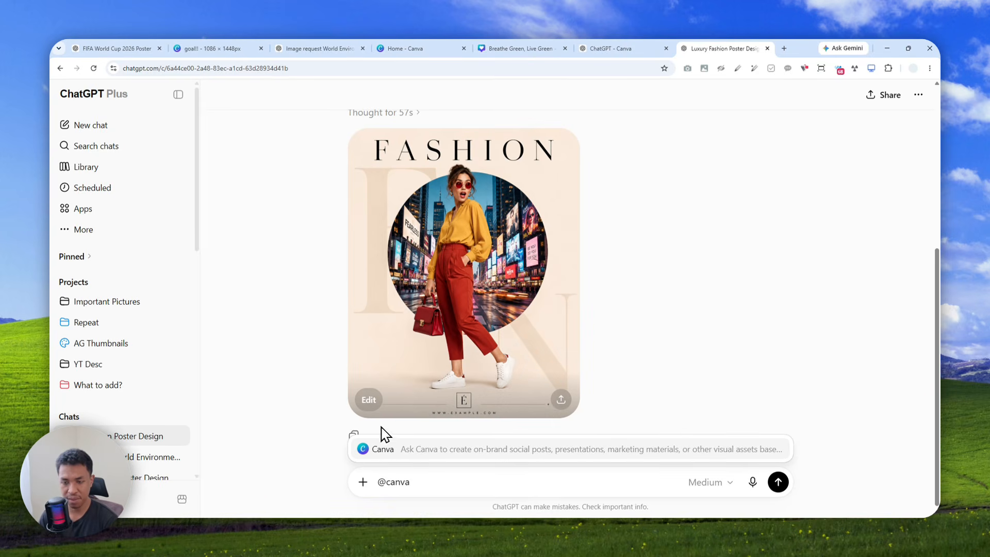
click(380, 452)
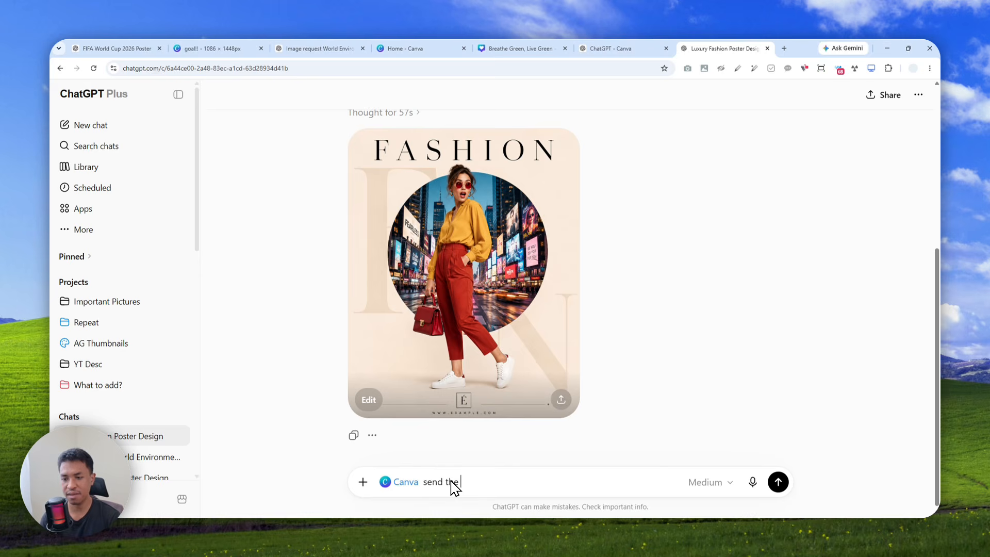
- Submit the Canva request "make the image more editable (Magic Layers)" and open the converted poster for customization in Canva
key(ctrl+shift+Left)
key(ctrl+shift+Left)
text(make the image more editable )
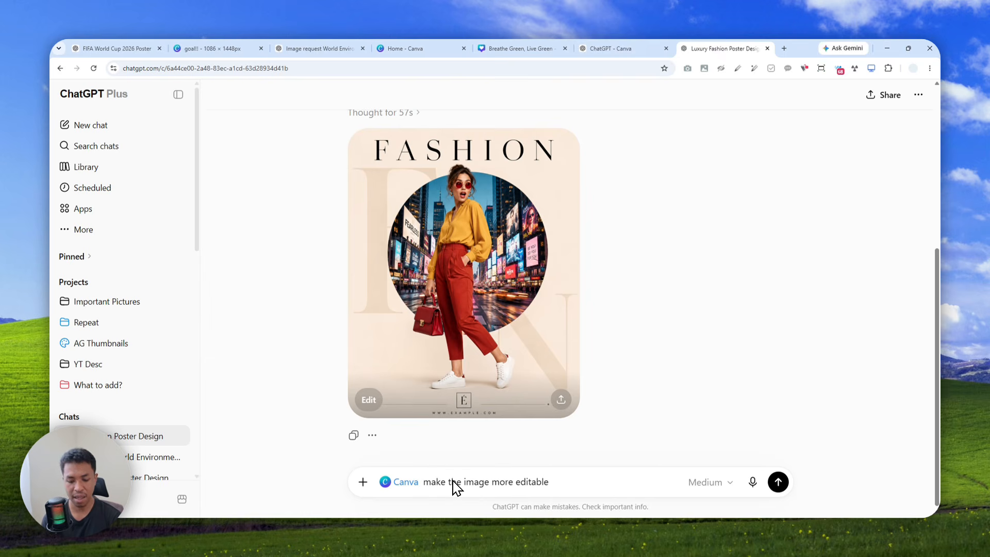
text((M)
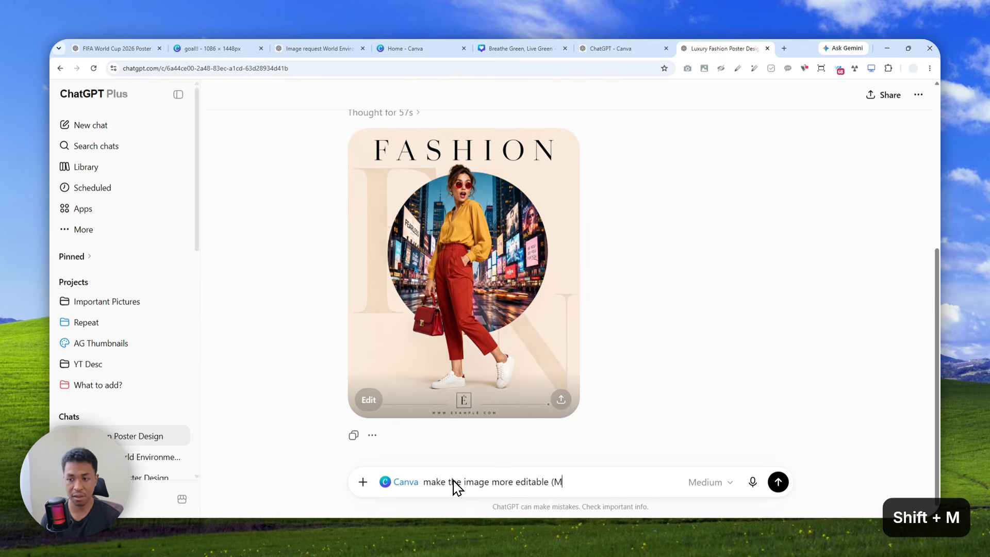
text(agic Layers))
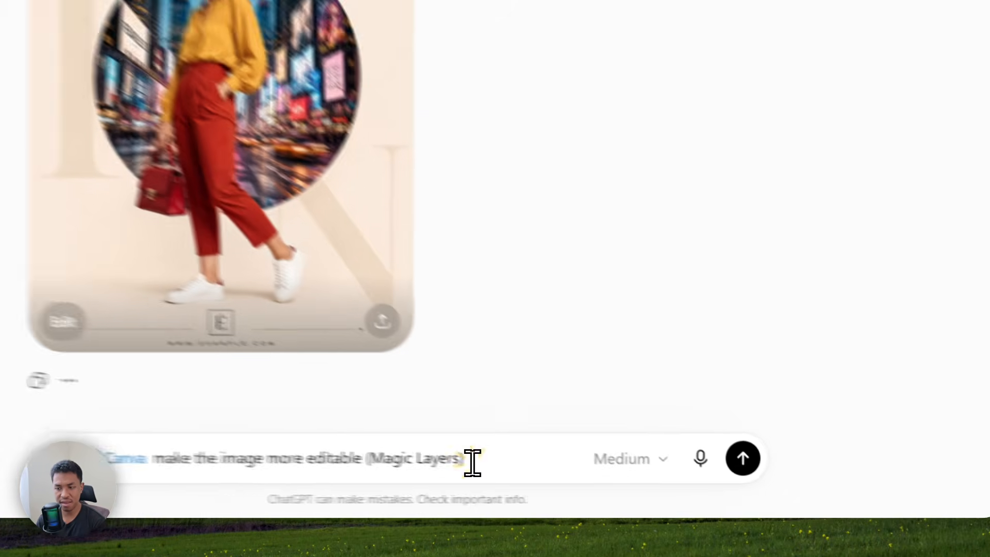
drag(611, 483, 552, 475)
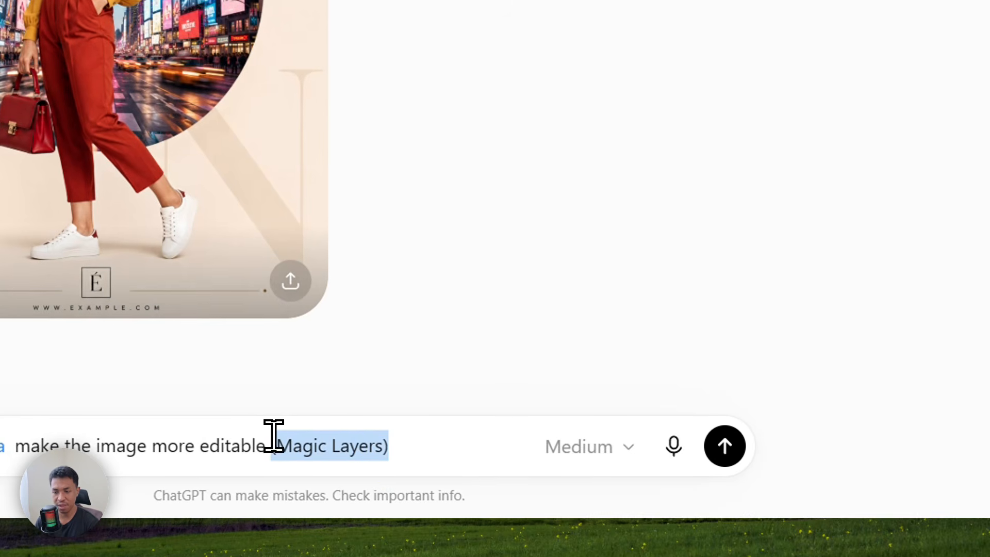
click(719, 438)
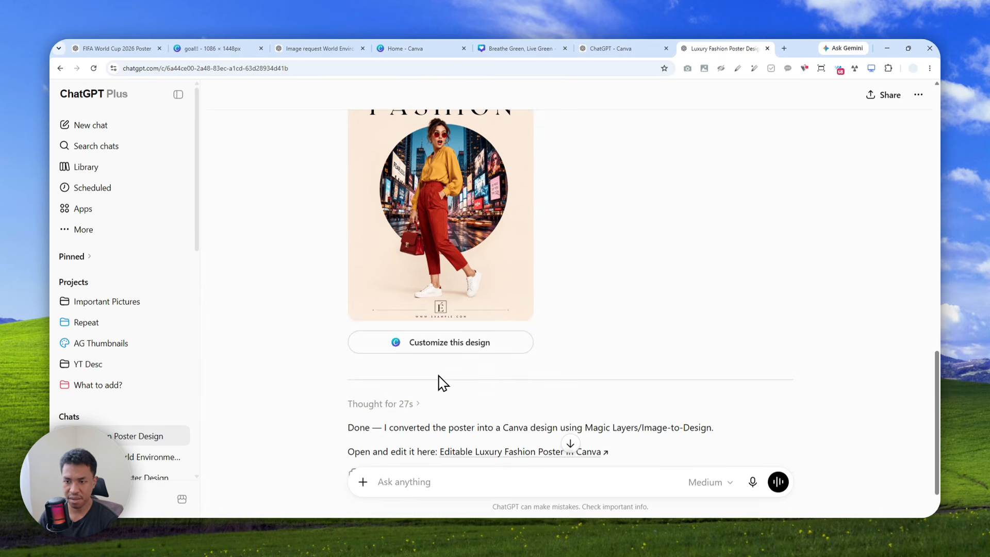
click(424, 344)
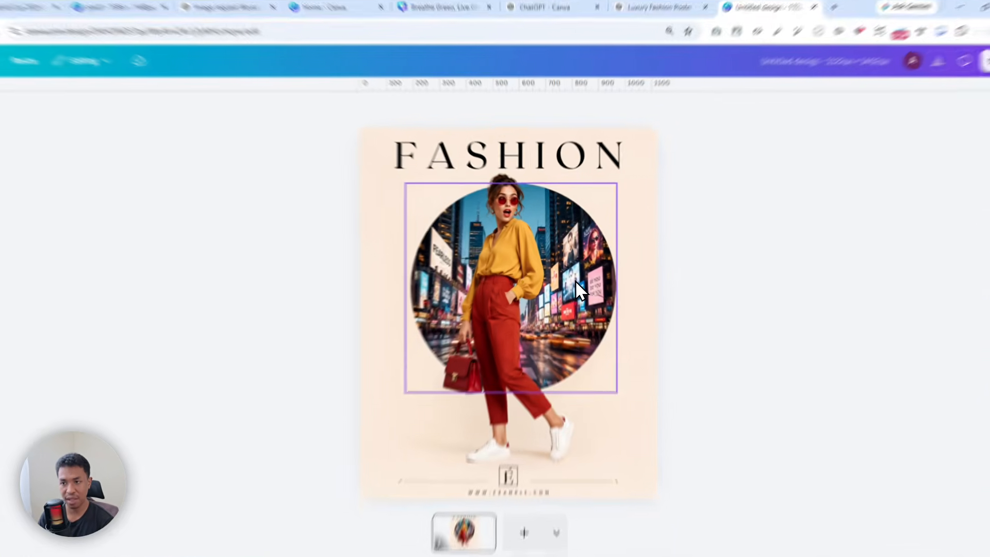
- Try shifting the woman and the circular city image separately on the fashion poster, and undo both moves
mouse_move(571, 273)
mouse_down()
mouse_move(554, 254)
mouse_move(581, 274)
mouse_up()
click(375, 309)
drag(375, 309, 337, 309)
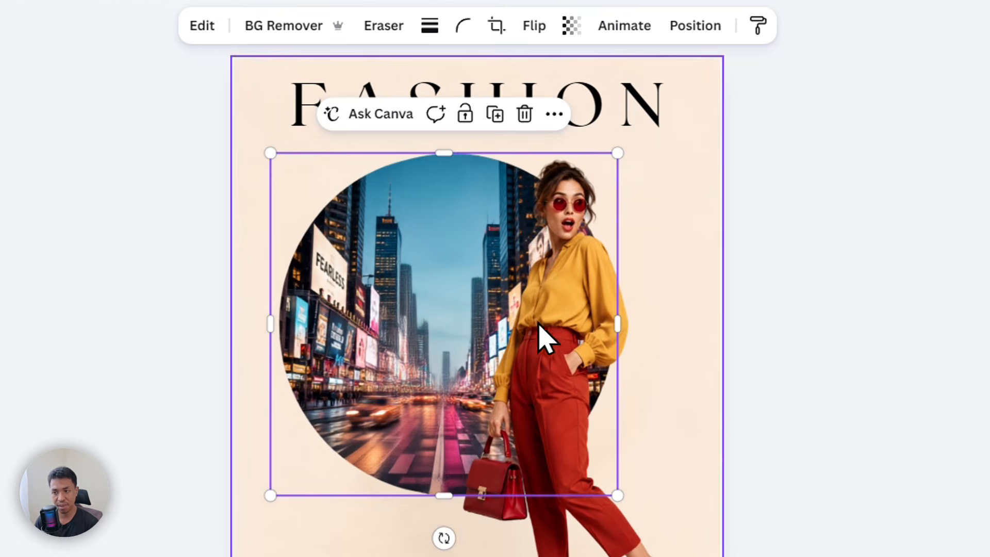
key(ctrl+z)
key(ctrl+z)
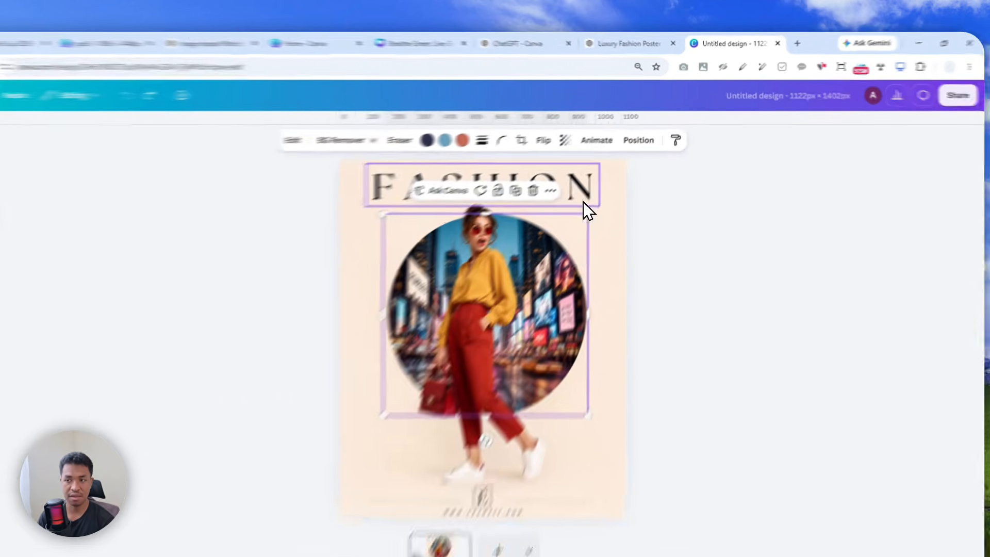
- Inspect the editable FASHION heading, compare it with the GOAL and Breathe Green posters in their tabs, and return to the fashion design
click(602, 170)
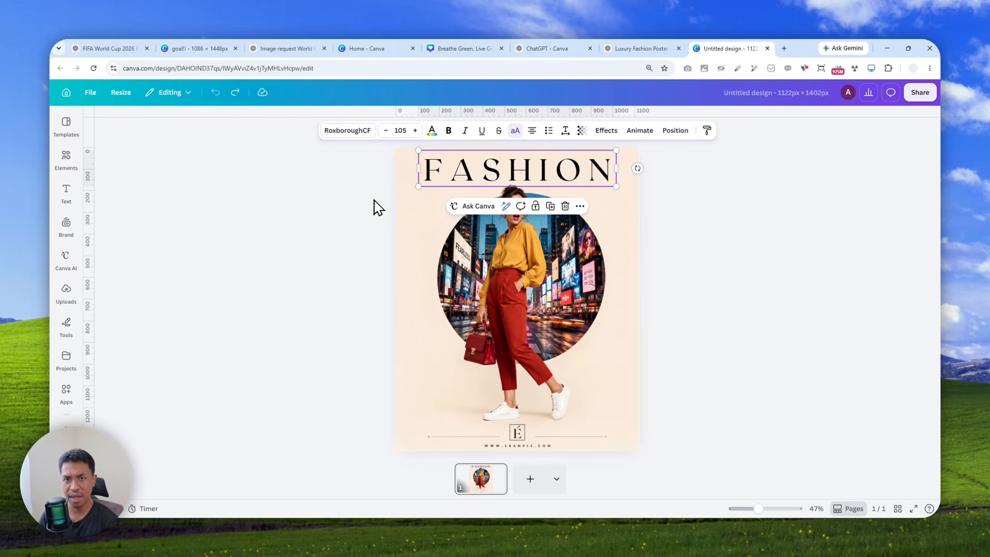
click(138, 49)
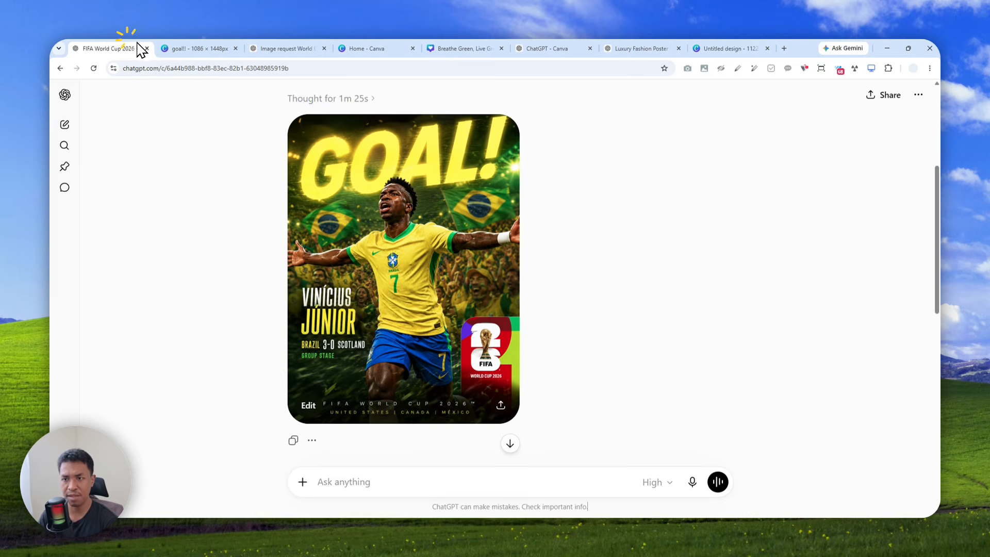
click(206, 48)
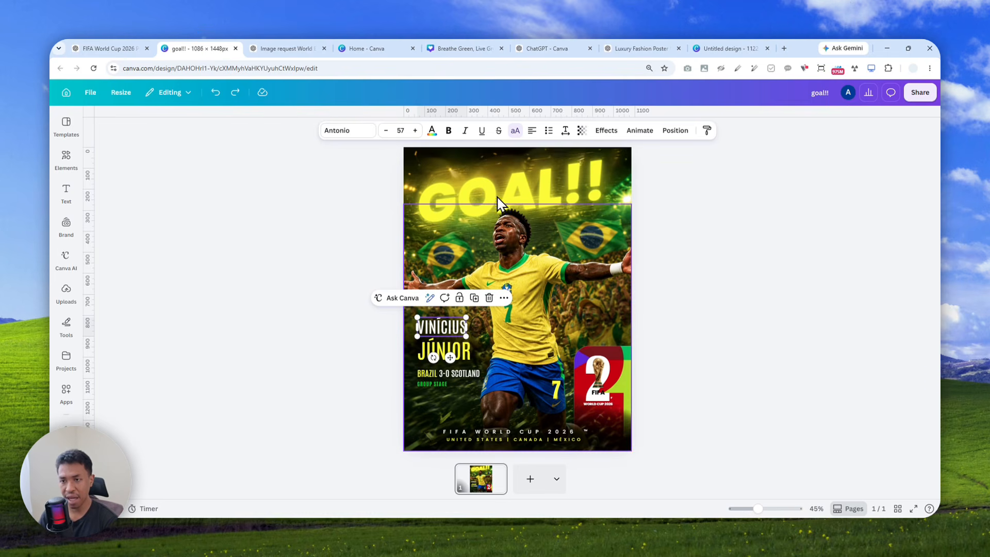
click(522, 191)
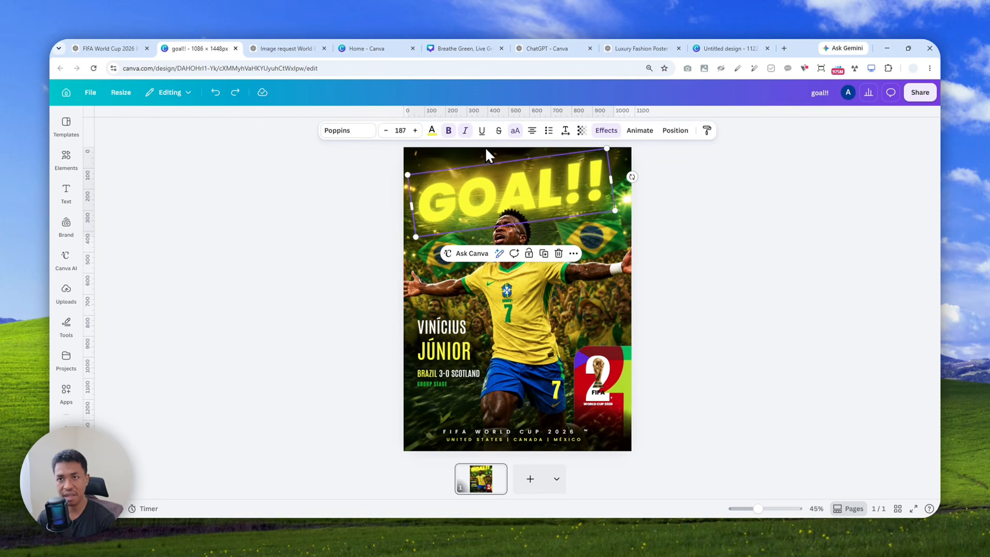
click(460, 48)
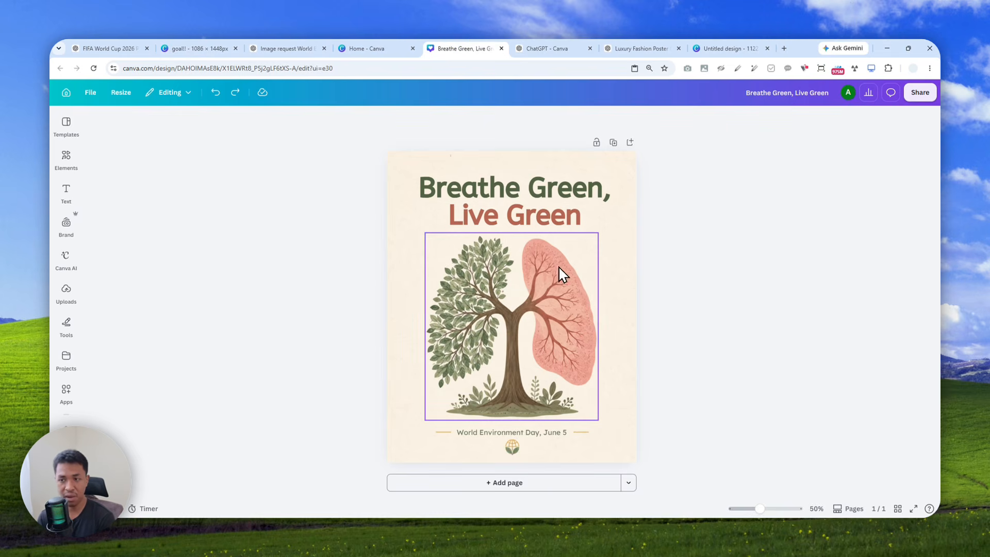
click(727, 49)
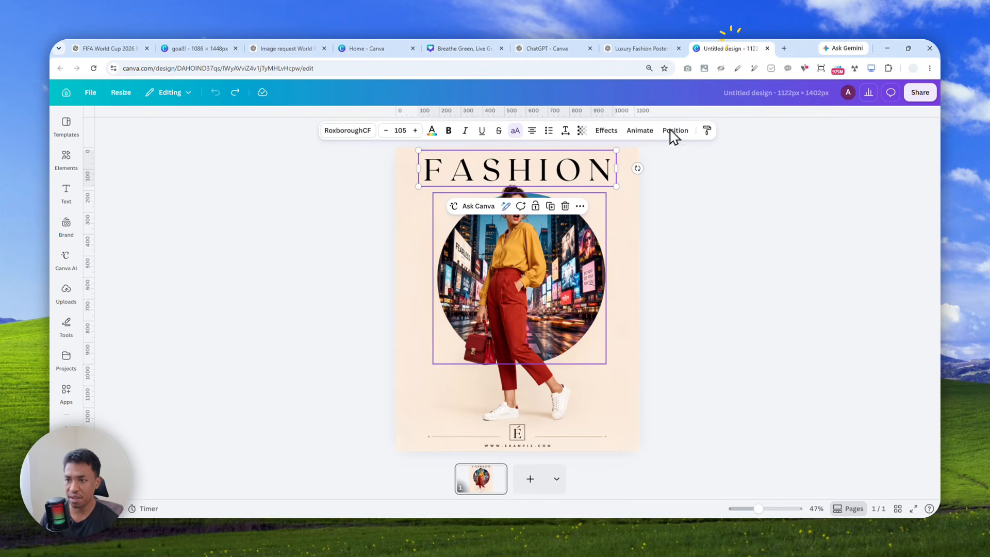
click(617, 280)
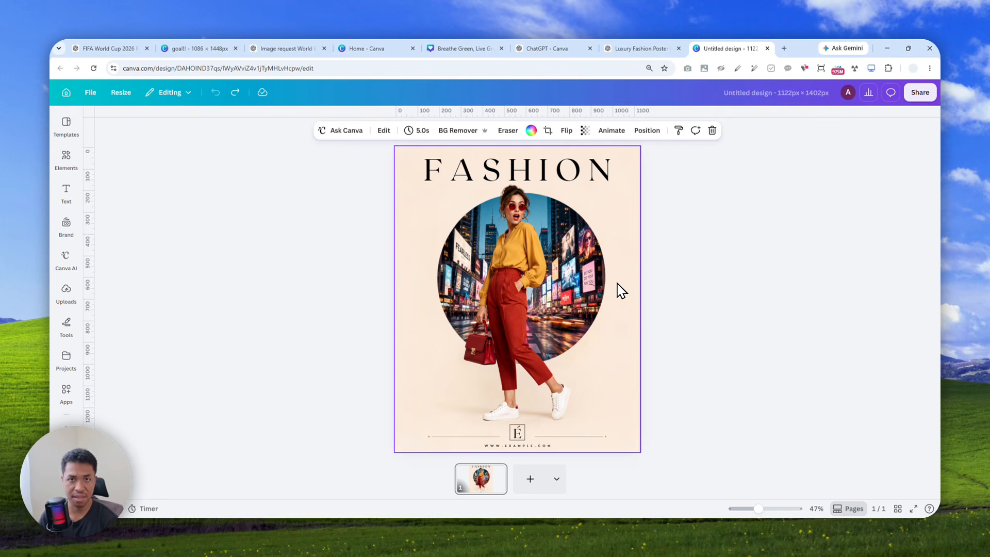